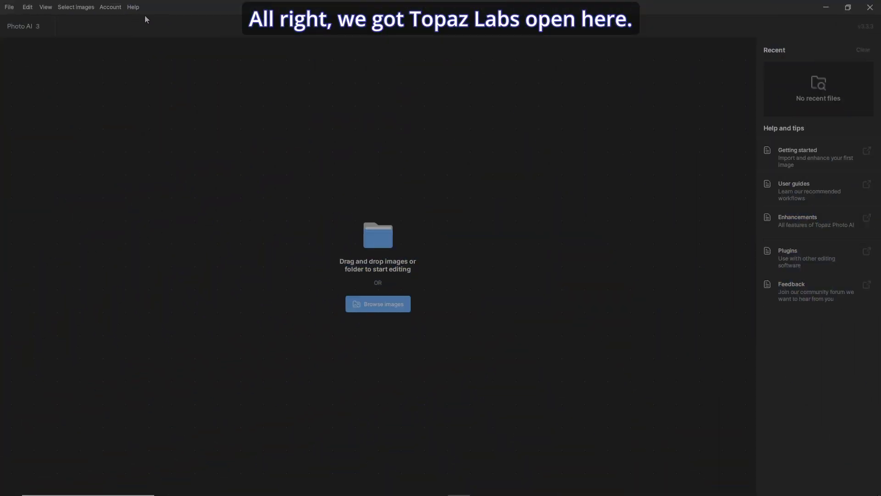
Check the installed program version in the About information, and close it
{"action": "left_click", "coordinate": [134, 7]}
{"action": "left_click", "coordinate": [186, 23]}
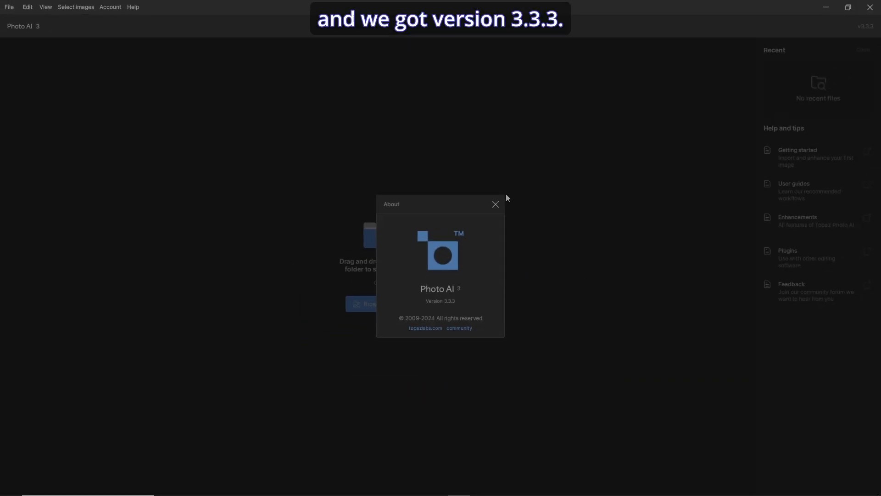
{"action": "left_click", "coordinate": [496, 205]}
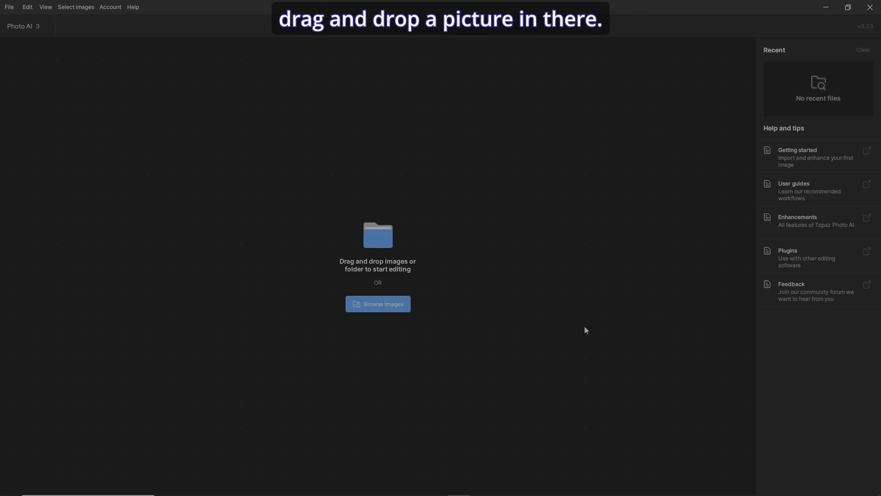
Load the HEIC portrait from the IMAGES folder into Photo AI and move the before/after divider across the face
{"action": "left_click", "coordinate": [824, 8]}
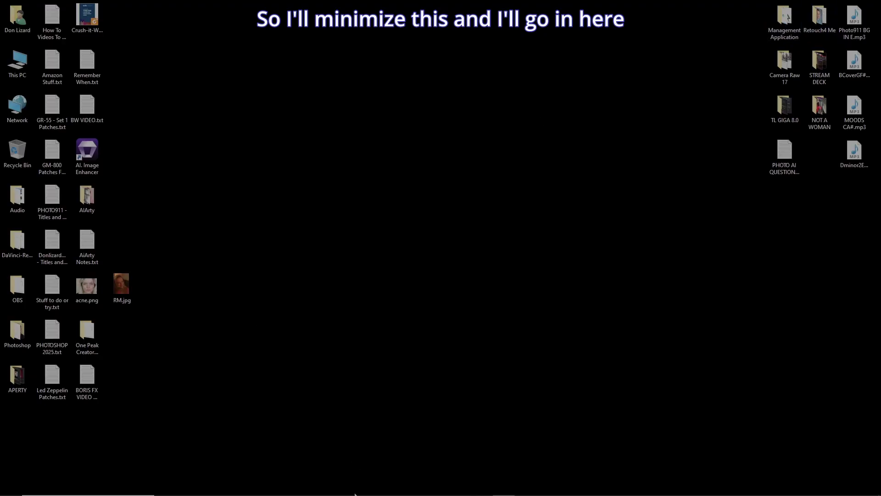
{"action": "mouse_move", "coordinate": [256, 486]}
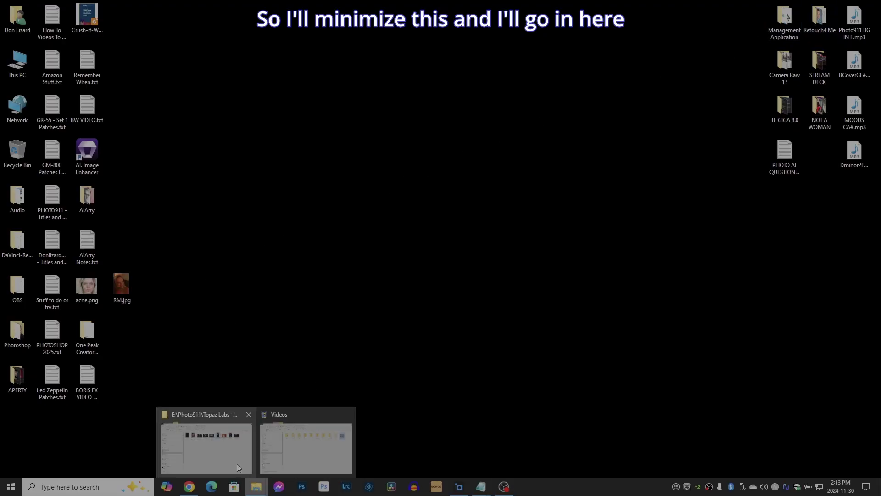
{"action": "left_click", "coordinate": [232, 455]}
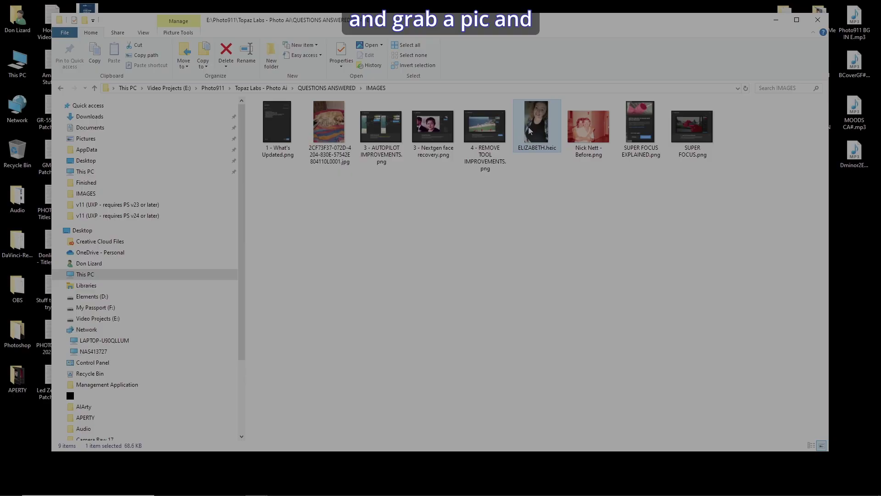
{"action": "left_click_drag", "start_coordinate": [529, 130], "coordinate": [514, 296]}
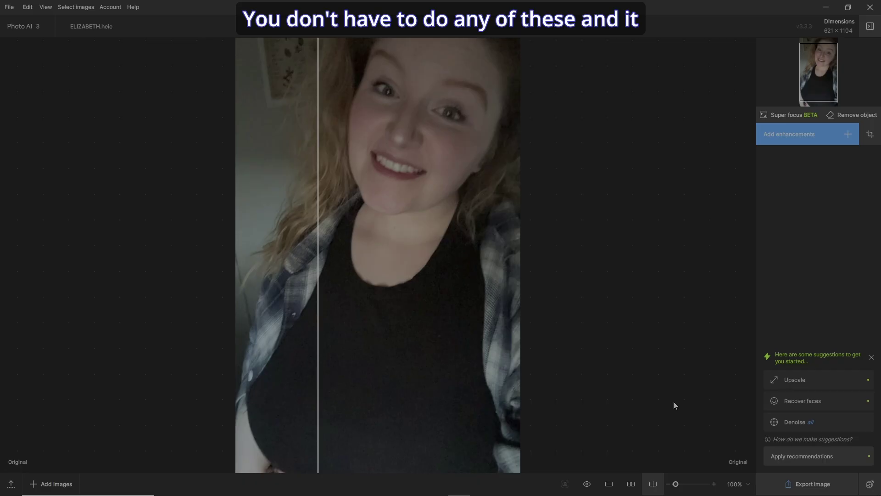
{"action": "left_click_drag", "start_coordinate": [318, 345], "coordinate": [398, 344]}
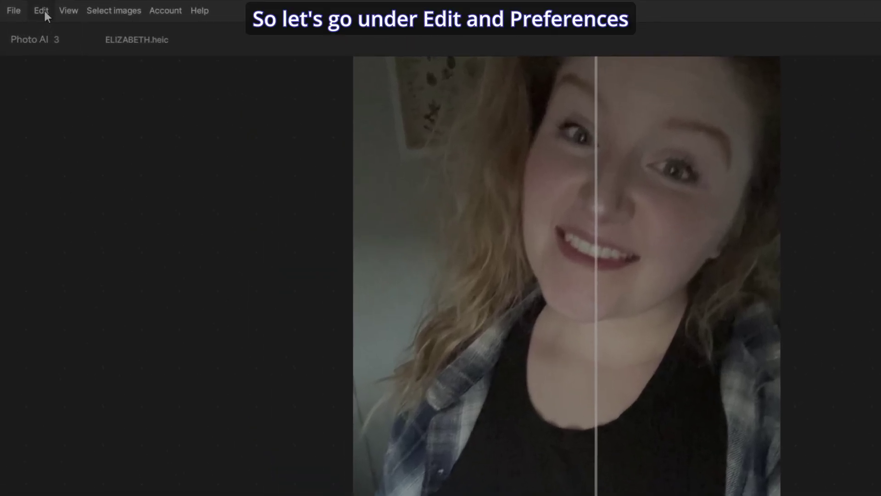
In the Autopilot preferences, turn automatic application of filters on and back off
{"action": "left_click", "coordinate": [27, 7]}
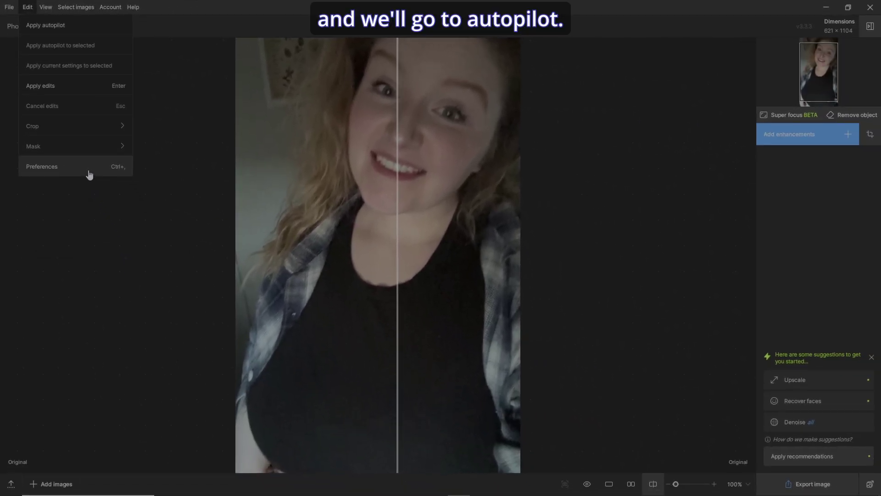
{"action": "left_click", "coordinate": [133, 257]}
{"action": "left_click", "coordinate": [300, 206]}
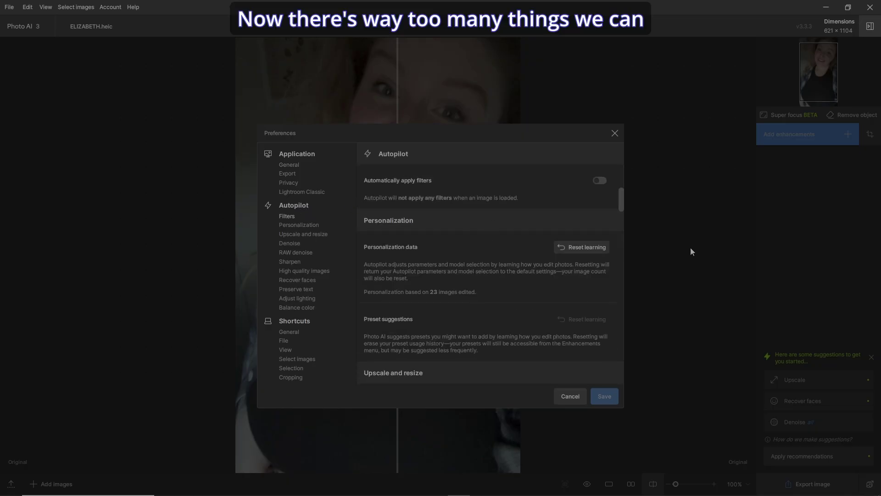
{"action": "left_click", "coordinate": [602, 180]}
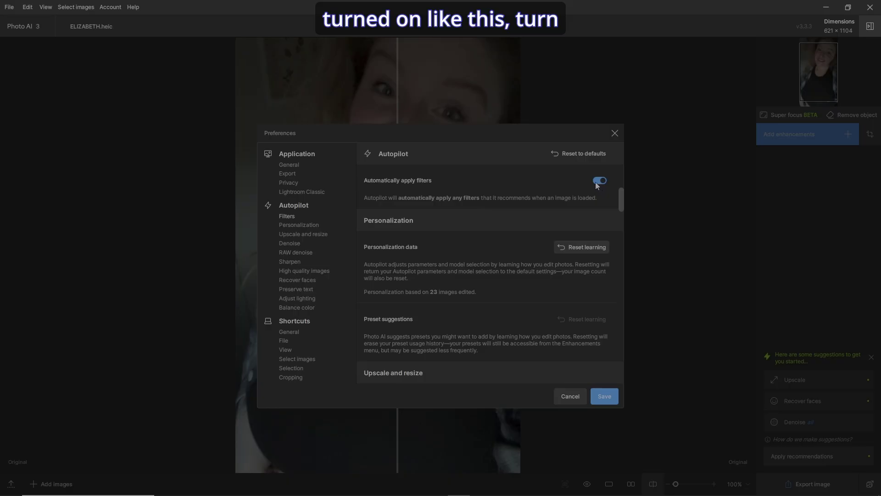
{"action": "left_click", "coordinate": [597, 181]}
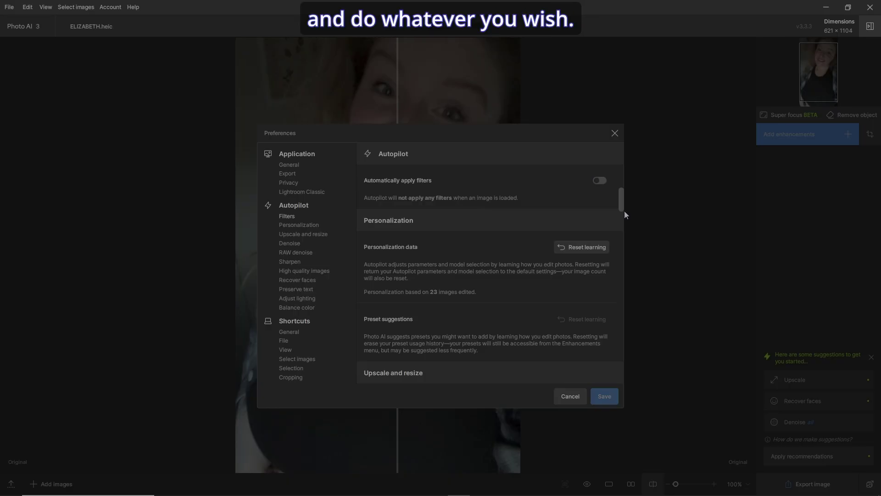
Review the Personalization and Upscale and resize preferences, and set the default Denoise AI model to Strong
{"action": "scroll", "coordinate": [622, 209], "scroll_direction": "down", "scroll_amount": 3}
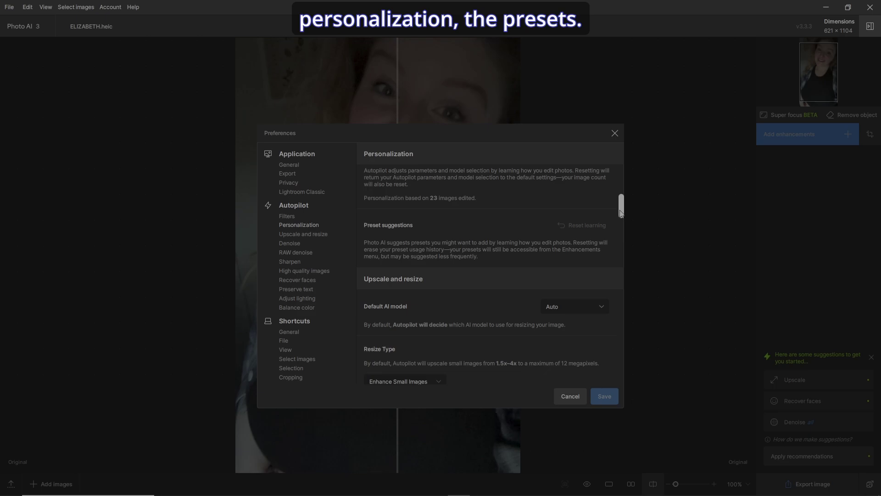
{"action": "scroll", "coordinate": [621, 213], "scroll_direction": "down", "scroll_amount": 3}
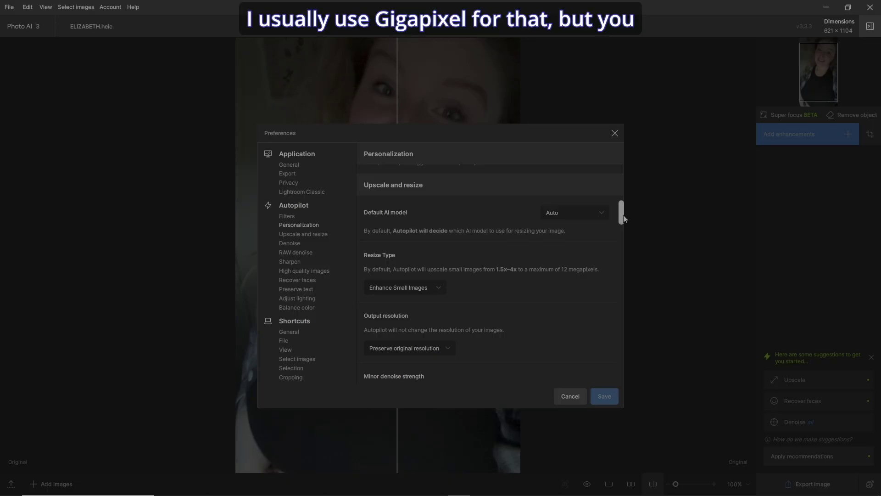
{"action": "scroll", "coordinate": [623, 218], "scroll_direction": "down", "scroll_amount": 2}
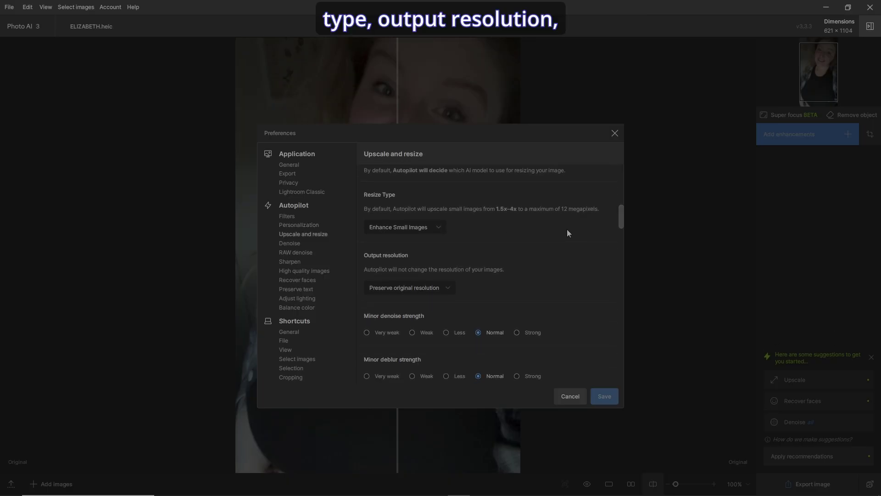
{"action": "left_click_drag", "start_coordinate": [622, 225], "coordinate": [620, 235]}
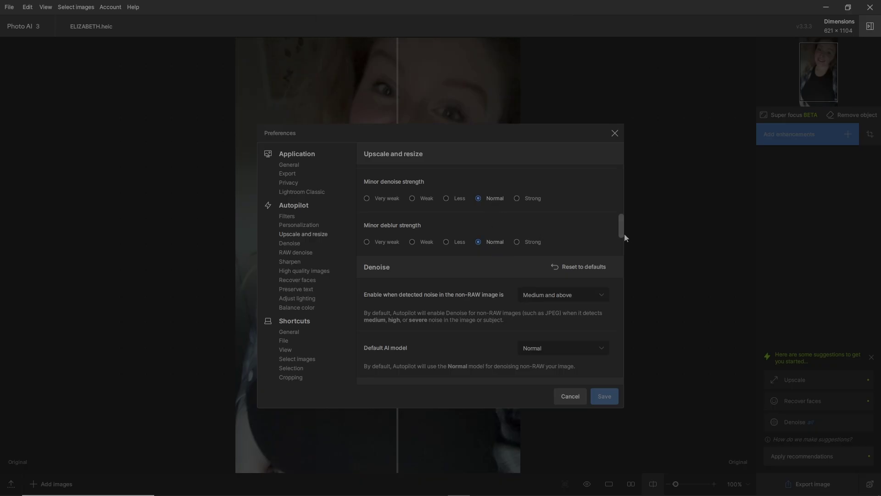
{"action": "scroll", "coordinate": [603, 213], "scroll_direction": "down", "scroll_amount": 2}
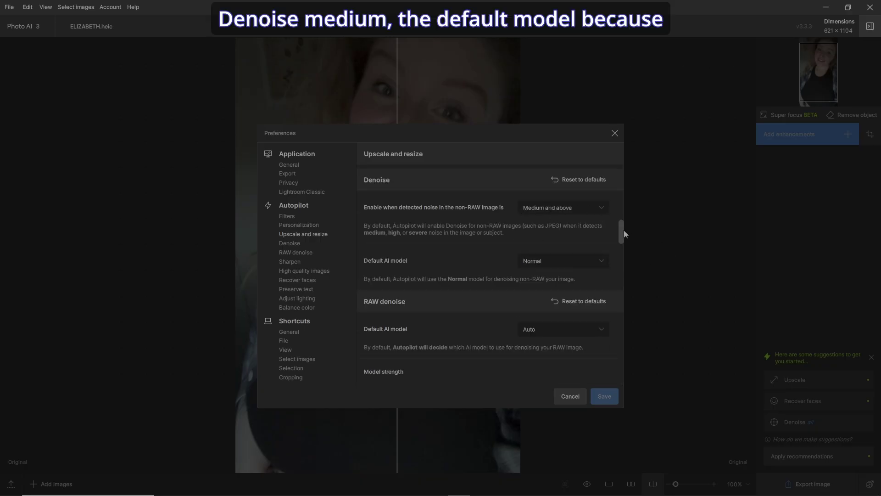
{"action": "left_click", "coordinate": [603, 261]}
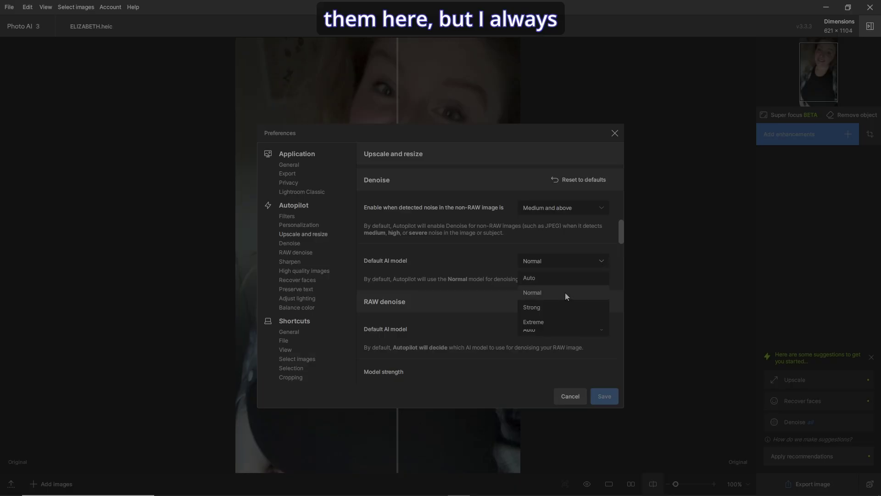
{"action": "left_click", "coordinate": [565, 306]}
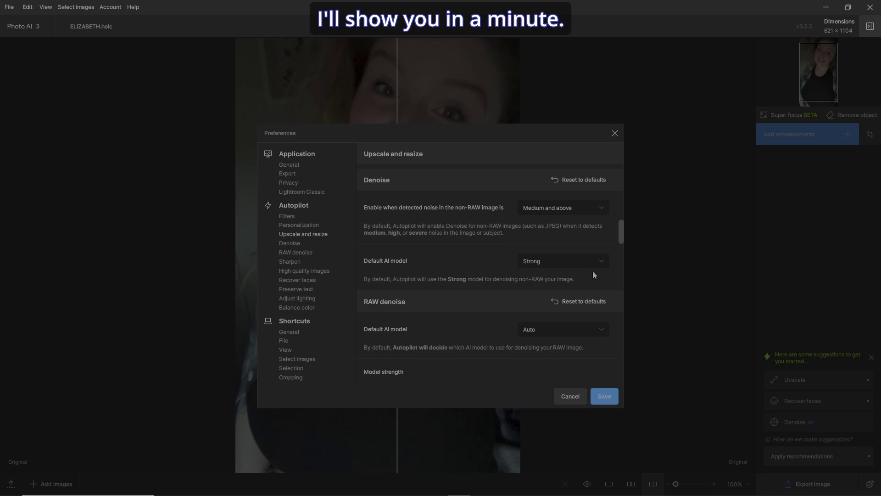
Review the Sharpen preferences, keeping blur detection at Medium (blurry) and above and the default selection at Subject
{"action": "left_click_drag", "start_coordinate": [619, 238], "coordinate": [621, 249]}
{"action": "scroll", "coordinate": [624, 247], "scroll_direction": "down", "scroll_amount": 3}
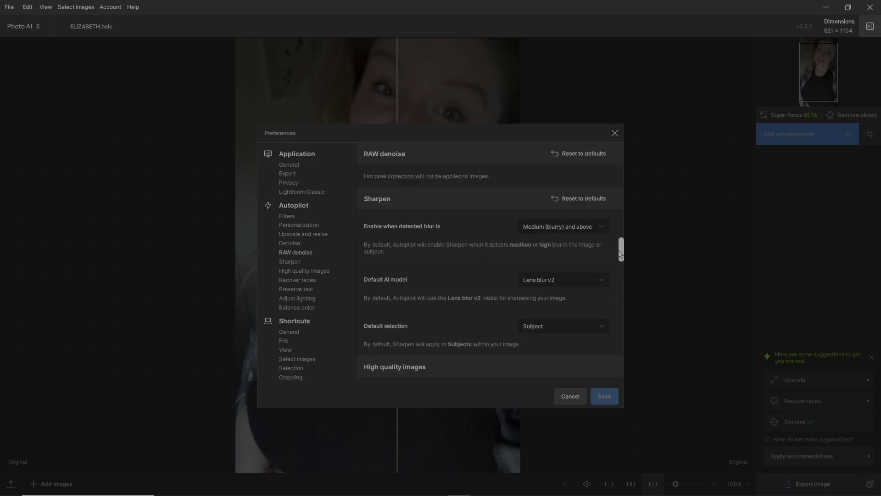
{"action": "left_click", "coordinate": [596, 195]}
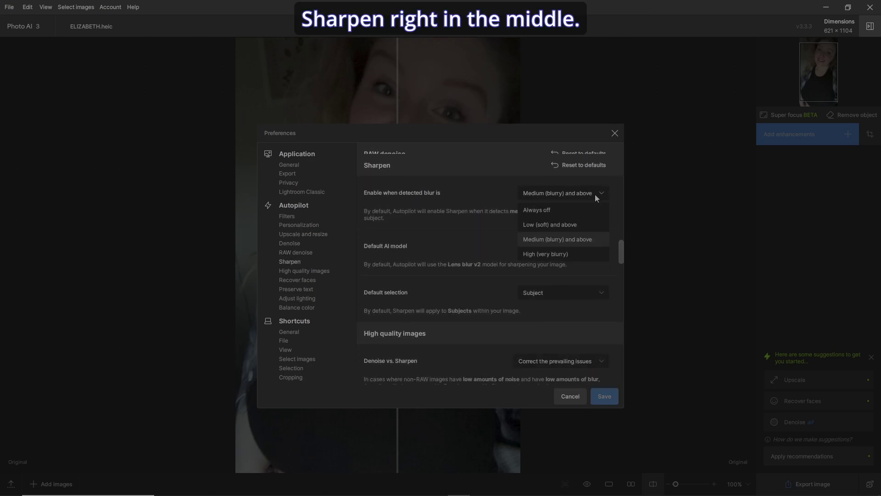
{"action": "left_click", "coordinate": [565, 239]}
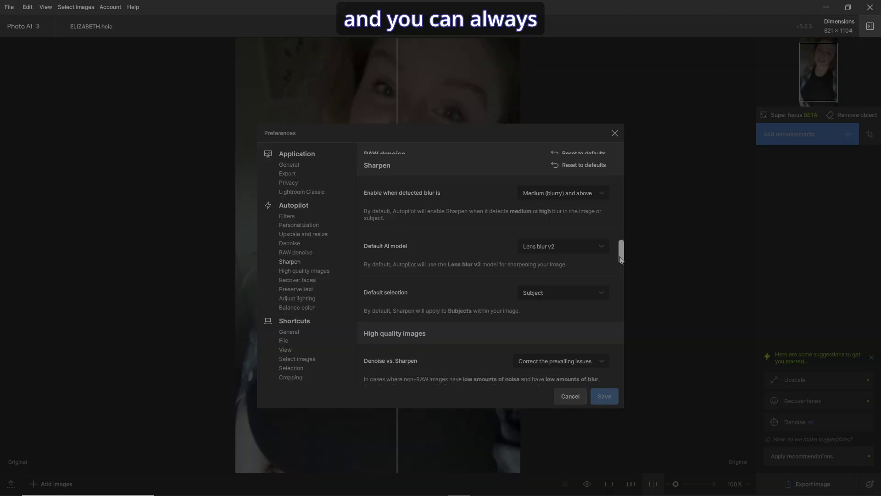
{"action": "scroll", "coordinate": [615, 257], "scroll_direction": "down", "scroll_amount": 2}
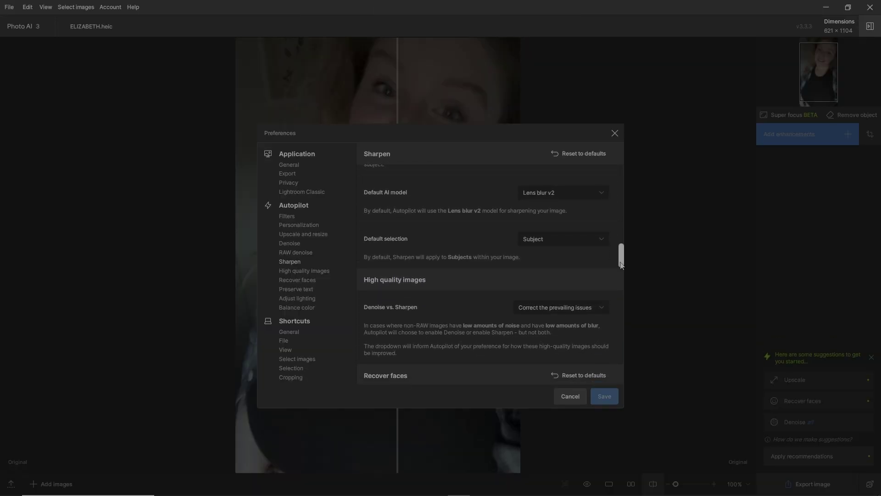
{"action": "left_click", "coordinate": [601, 232]}
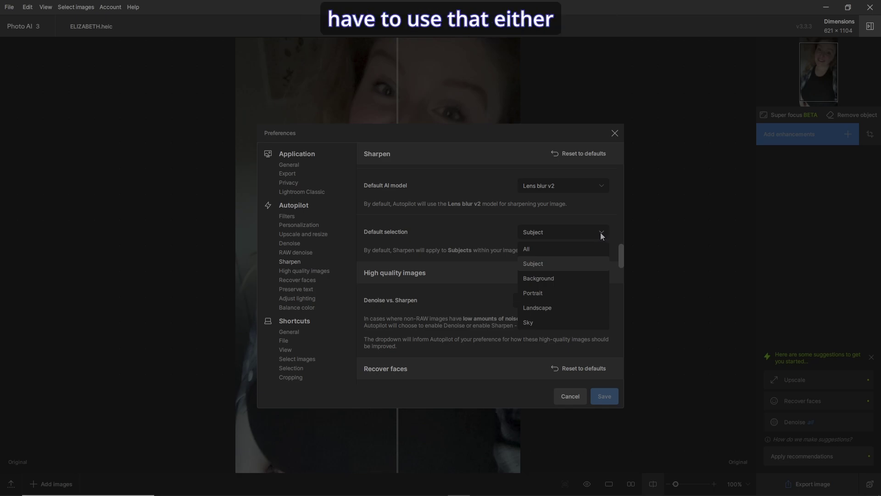
{"action": "left_click", "coordinate": [599, 232]}
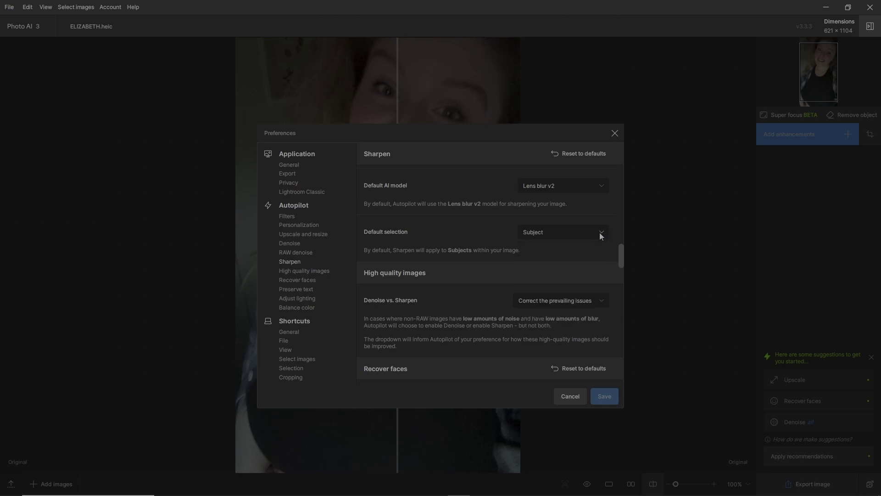
Review the Recover faces, Preserve text, Adjust lighting, Balance color and Shortcuts preferences, and close the preferences without saving
{"action": "scroll", "coordinate": [620, 266], "scroll_direction": "down", "scroll_amount": 1}
{"action": "scroll", "coordinate": [621, 265], "scroll_direction": "down", "scroll_amount": 5}
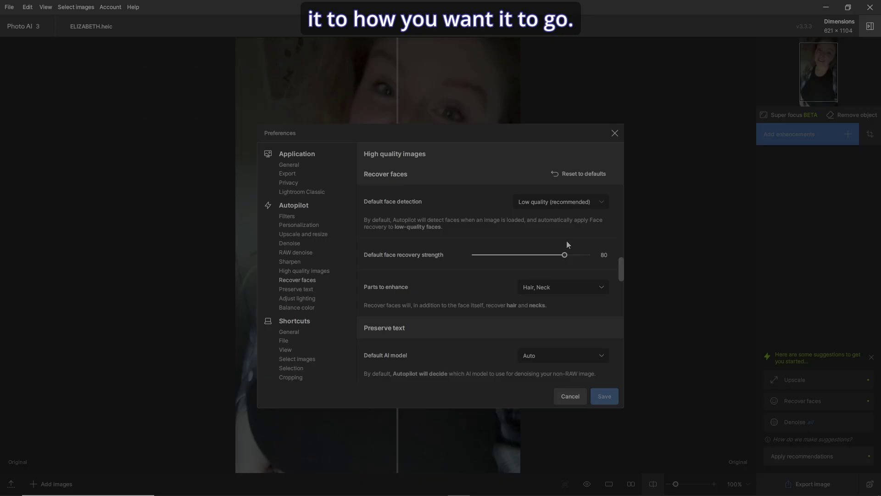
{"action": "left_click_drag", "start_coordinate": [619, 273], "coordinate": [614, 283]}
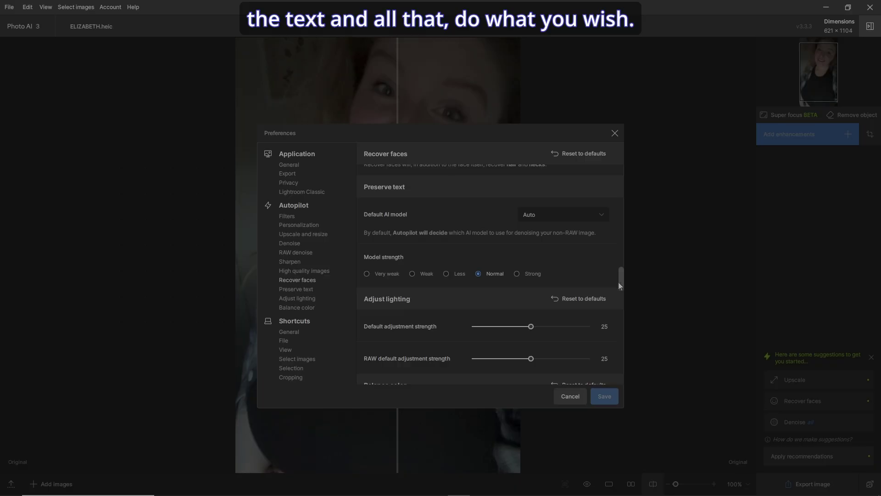
{"action": "scroll", "coordinate": [620, 283], "scroll_direction": "down", "scroll_amount": 1}
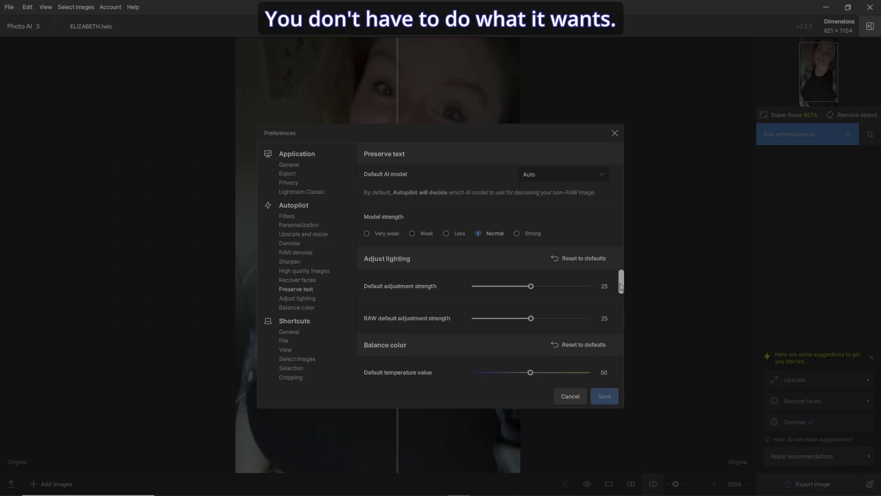
{"action": "scroll", "coordinate": [621, 287], "scroll_direction": "down", "scroll_amount": 2}
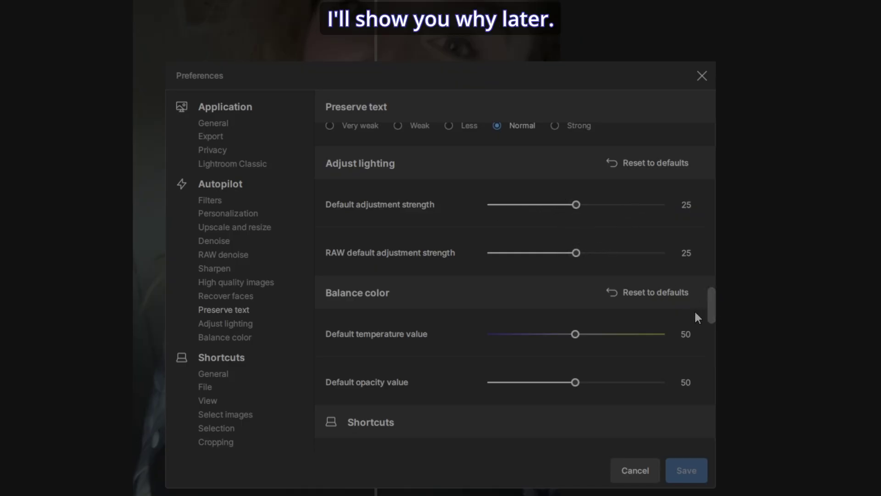
{"action": "left_click_drag", "start_coordinate": [714, 309], "coordinate": [710, 329]}
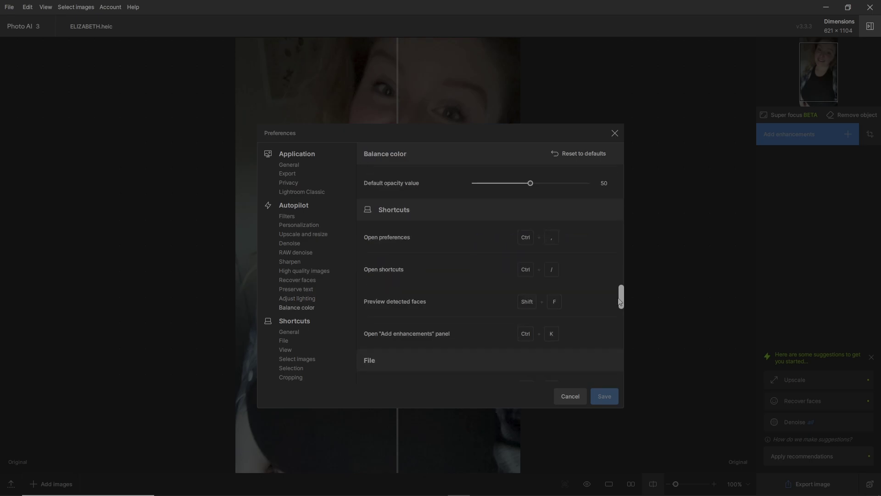
{"action": "left_click_drag", "start_coordinate": [619, 301], "coordinate": [623, 337]}
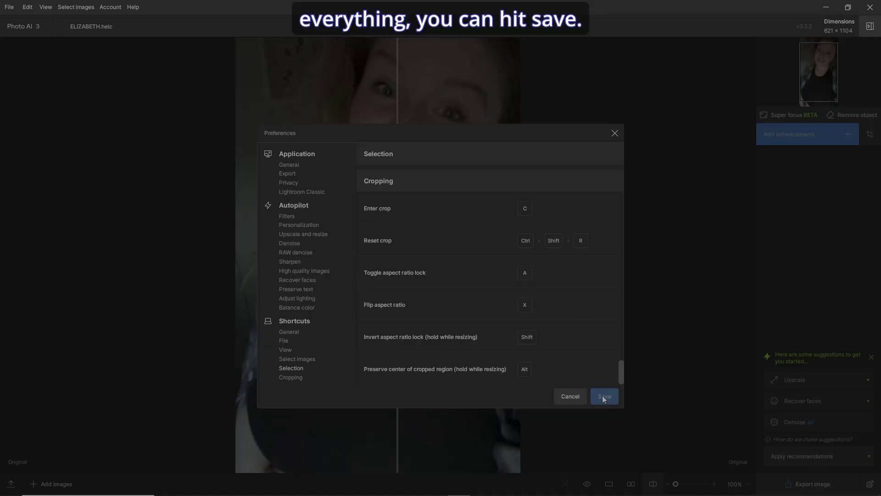
{"action": "left_click", "coordinate": [573, 397]}
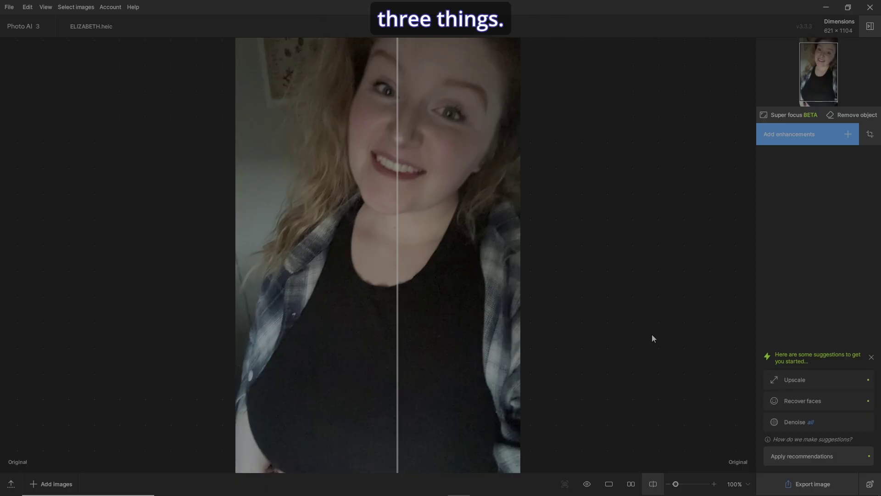
Apply the suggested Denoise enhancement to the whole portrait, close its settings and compare the result with the original
{"action": "left_click", "coordinate": [804, 424]}
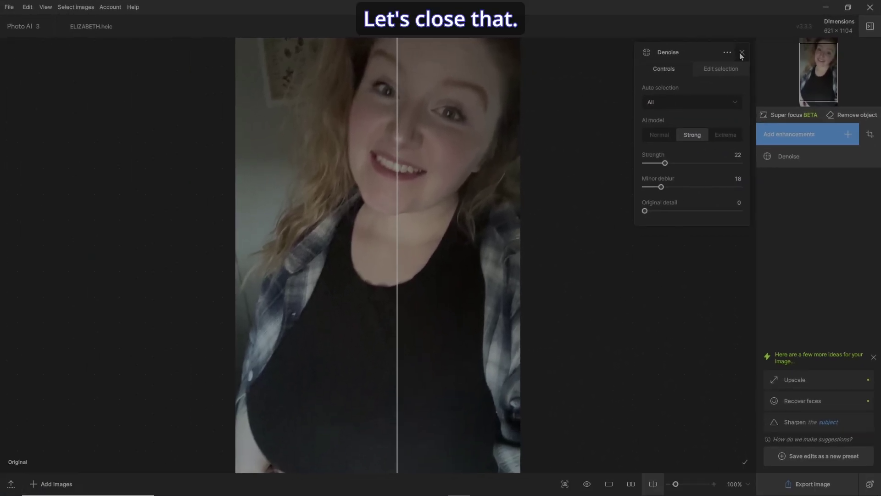
{"action": "left_click", "coordinate": [742, 53]}
{"action": "left_click_drag", "start_coordinate": [397, 275], "coordinate": [383, 320]}
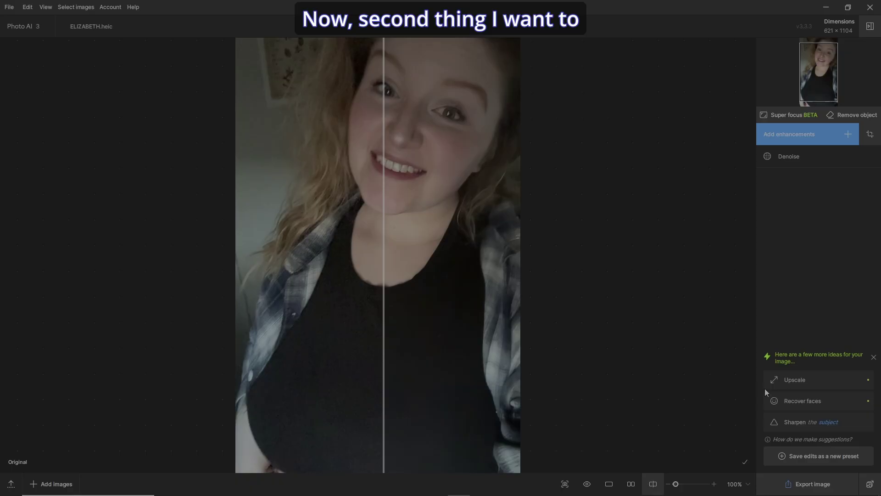
Add the Recover faces enhancement to the portrait and set its version to Generation 1
{"action": "left_click", "coordinate": [813, 401]}
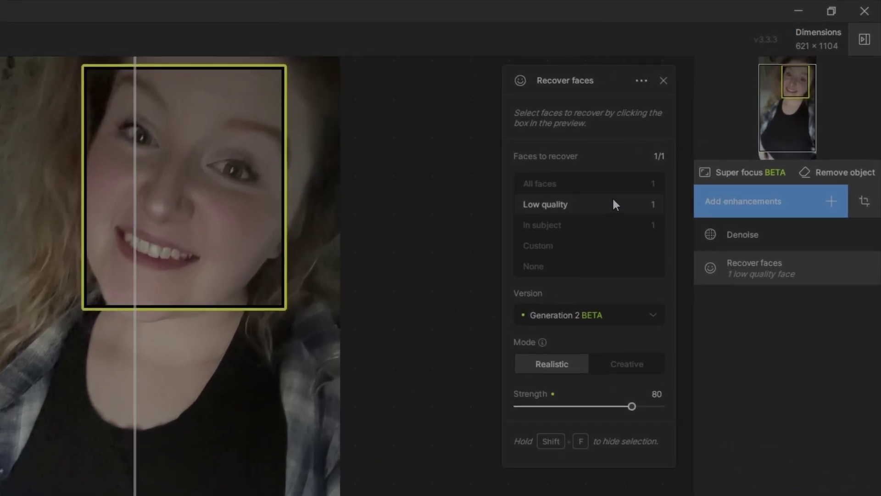
{"action": "left_click", "coordinate": [652, 317]}
{"action": "left_click", "coordinate": [557, 342]}
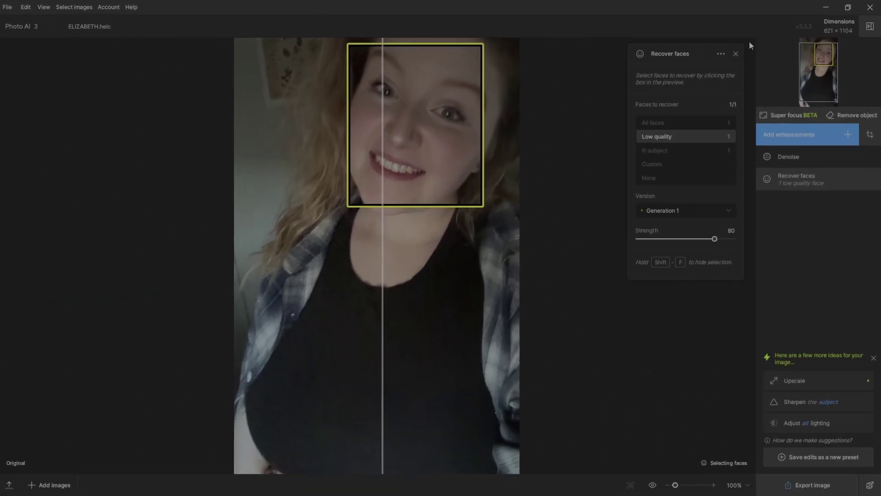
Close the Recover faces settings and compare the enhanced portrait with the original
{"action": "left_click", "coordinate": [735, 54]}
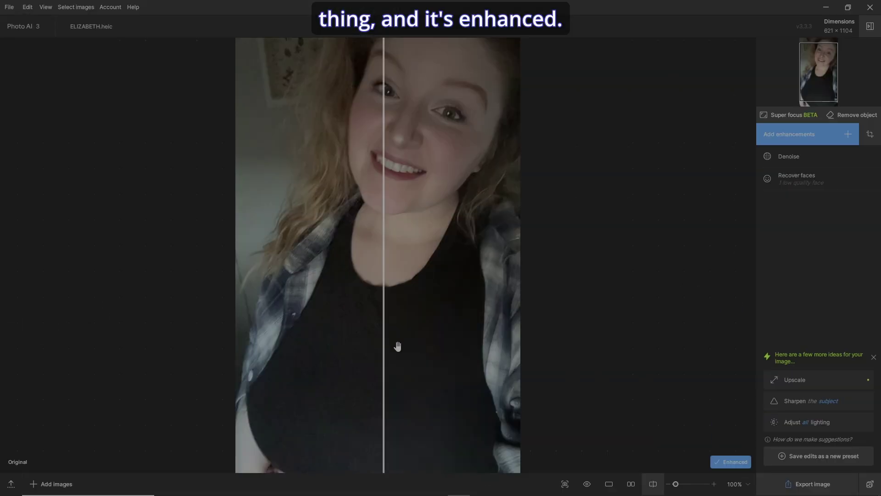
{"action": "left_click_drag", "start_coordinate": [383, 348], "coordinate": [276, 382]}
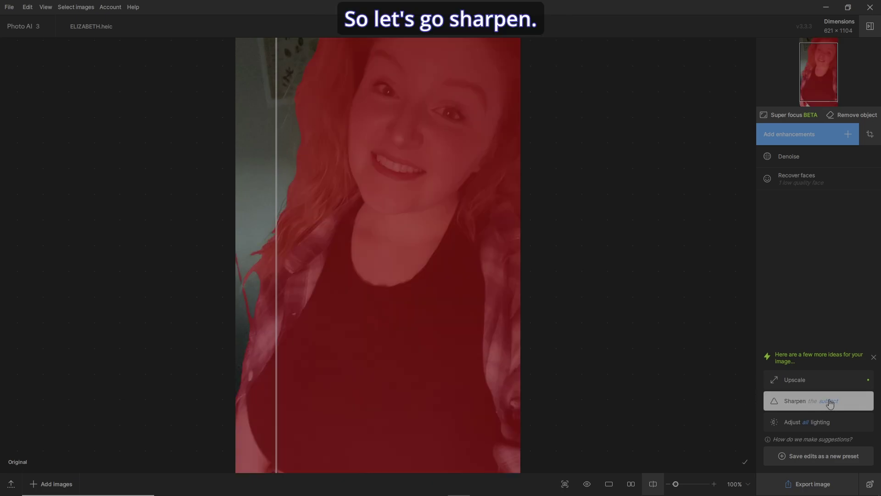
Apply the suggested Sharpen enhancement to the subject with the Lens blur v2 model, compare it with the original and close its settings
{"action": "left_click", "coordinate": [828, 403]}
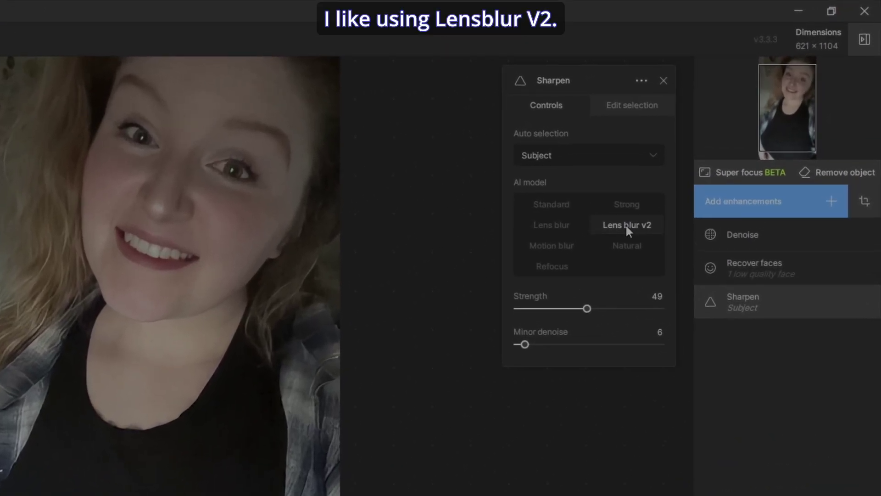
{"action": "left_click", "coordinate": [627, 226]}
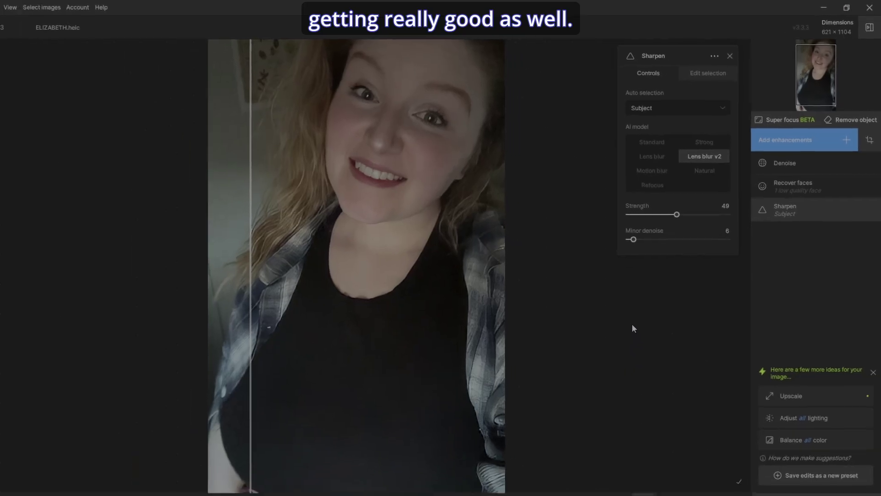
{"action": "left_click_drag", "start_coordinate": [276, 357], "coordinate": [248, 370]}
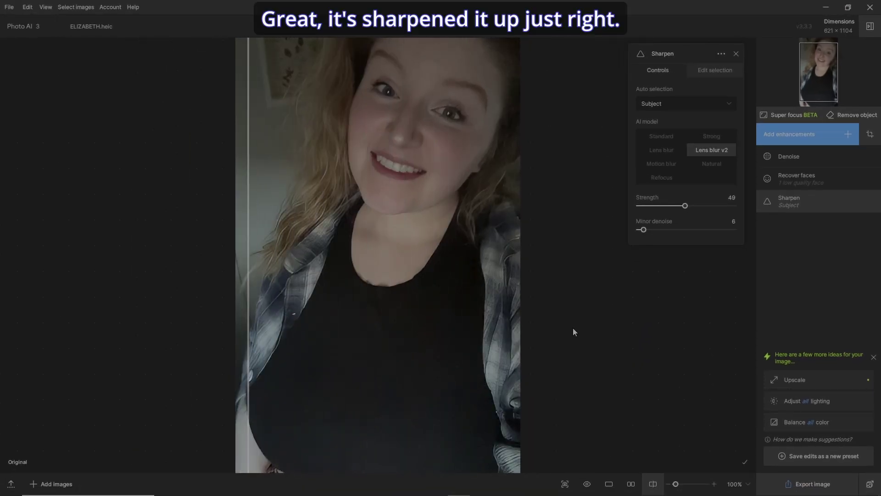
{"action": "left_click", "coordinate": [735, 54]}
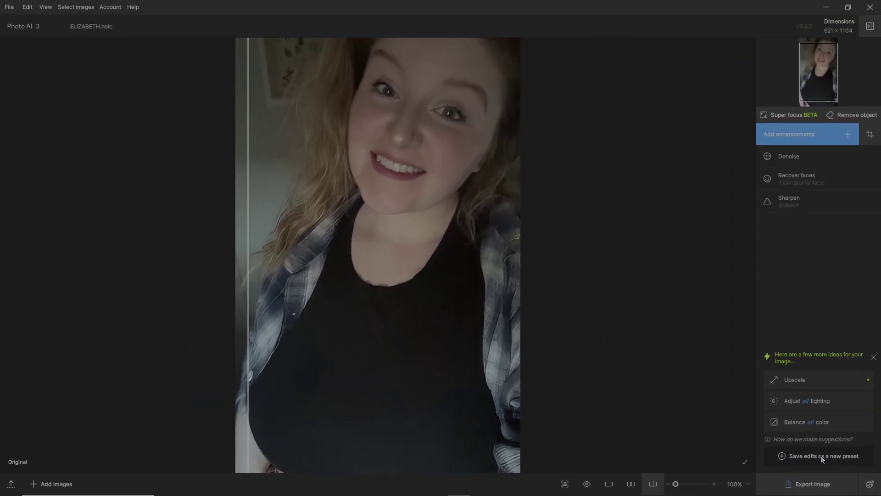
Save the Denoise, Recover faces and Sharpen edits as a new preset named REGULAR SELFIE
{"action": "left_click", "coordinate": [821, 456]}
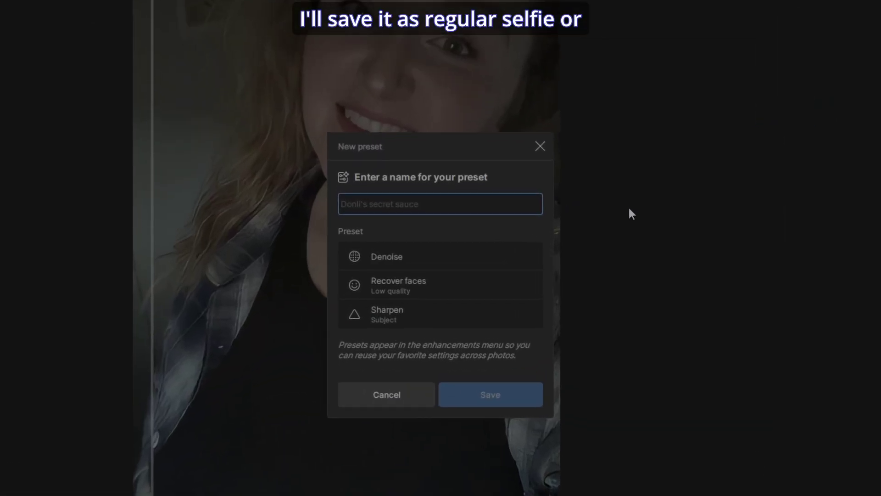
{"action": "type", "text": "RE"}
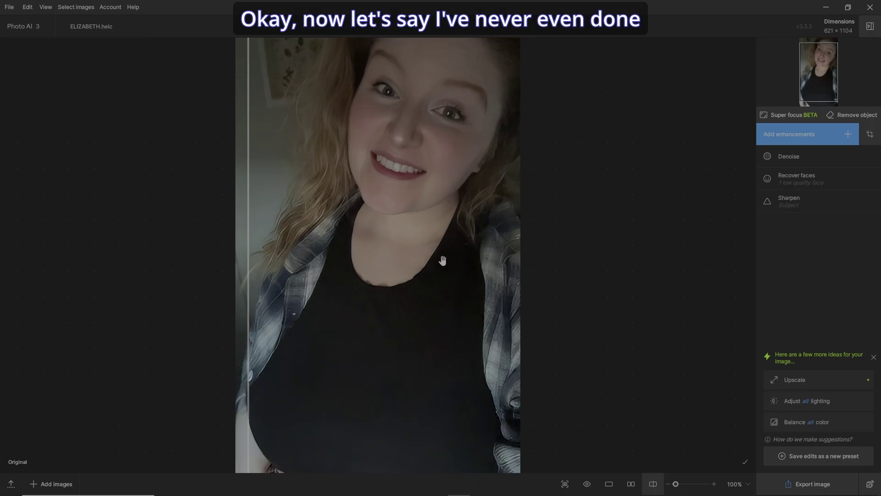
Close the portrait image and discard its unsaved changes
{"action": "right_click", "coordinate": [446, 257]}
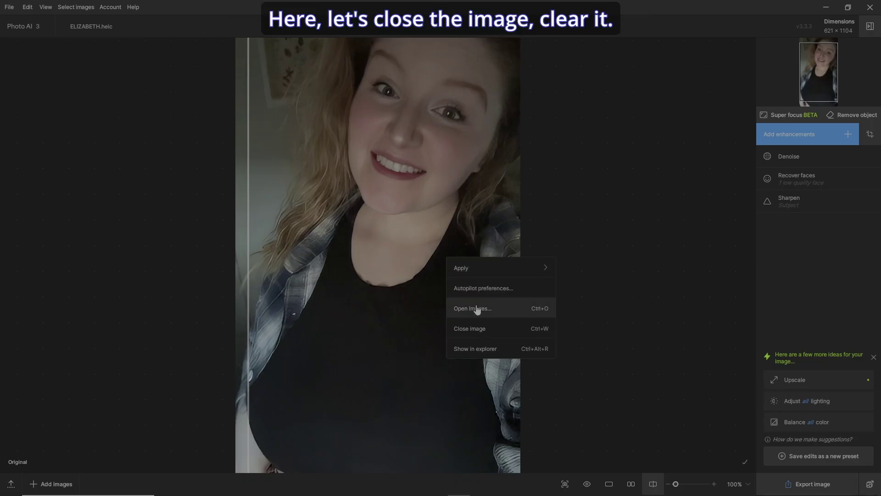
{"action": "left_click", "coordinate": [488, 330]}
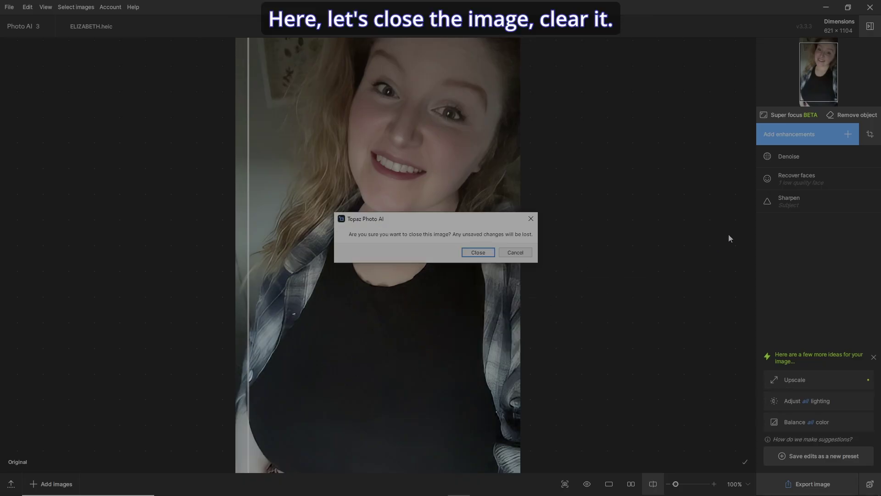
{"action": "left_click", "coordinate": [477, 253]}
Reopen the original portrait HEIC file in Topaz Photo AI from the IMAGES folder in File Explorer
{"action": "left_click", "coordinate": [866, 51]}
{"action": "left_click", "coordinate": [825, 7]}
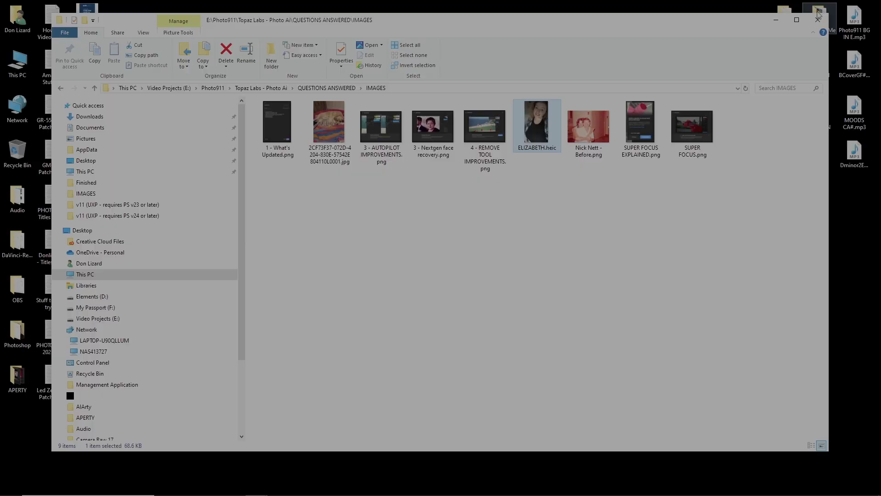
{"action": "left_click_drag", "start_coordinate": [540, 133], "coordinate": [551, 494]}
{"action": "left_click_drag", "start_coordinate": [411, 480], "coordinate": [556, 298]}
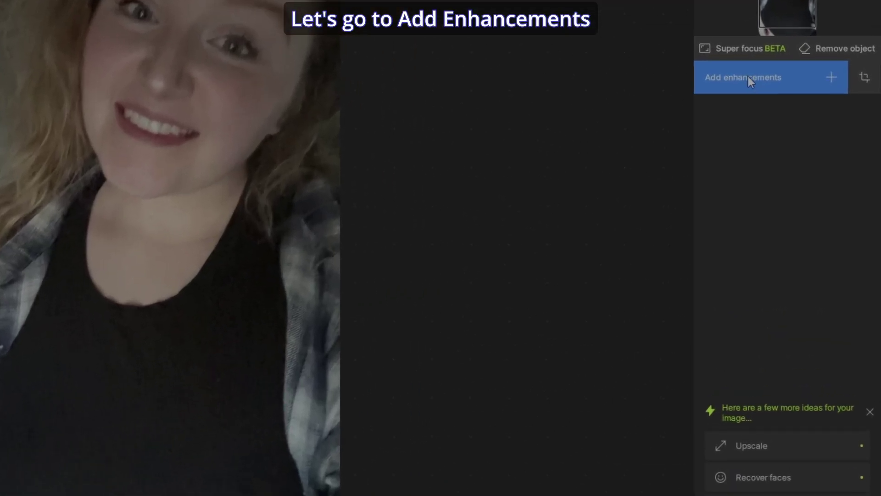
Apply the REGULAR SELFIE preset to the reopened portrait and compare the result with the original
{"action": "left_click", "coordinate": [748, 77]}
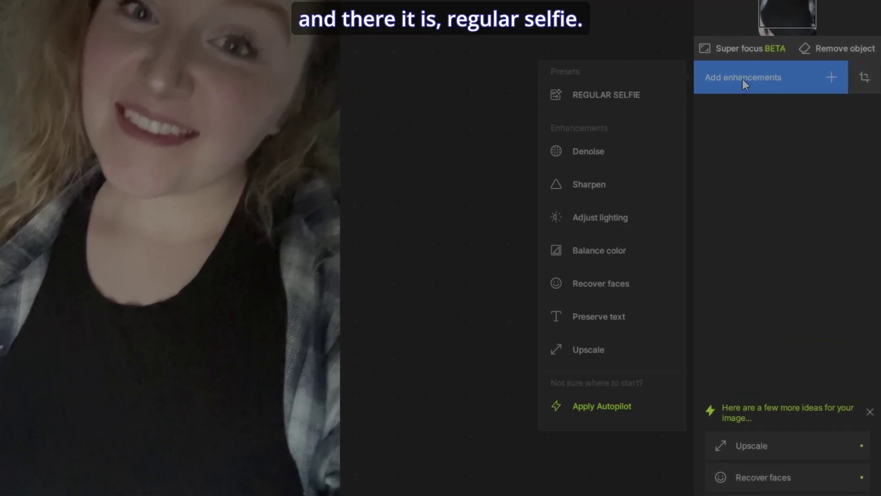
{"action": "left_click", "coordinate": [574, 97]}
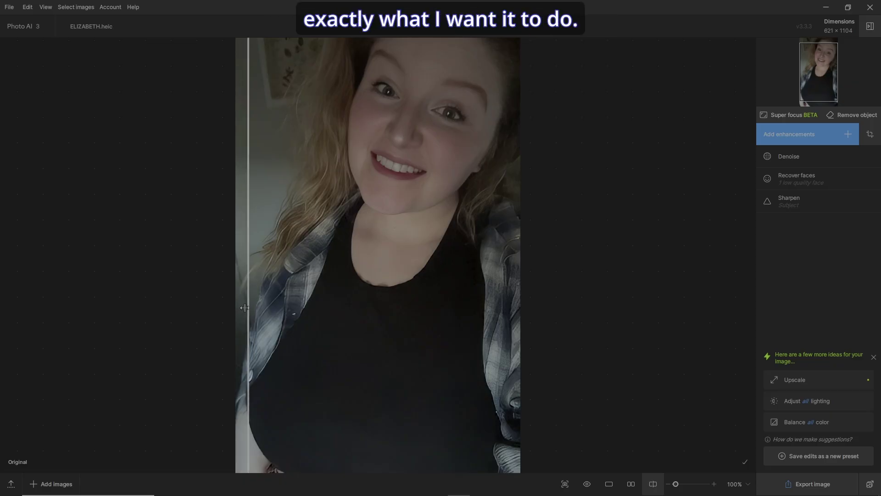
{"action": "left_click_drag", "start_coordinate": [248, 307], "coordinate": [276, 326]}
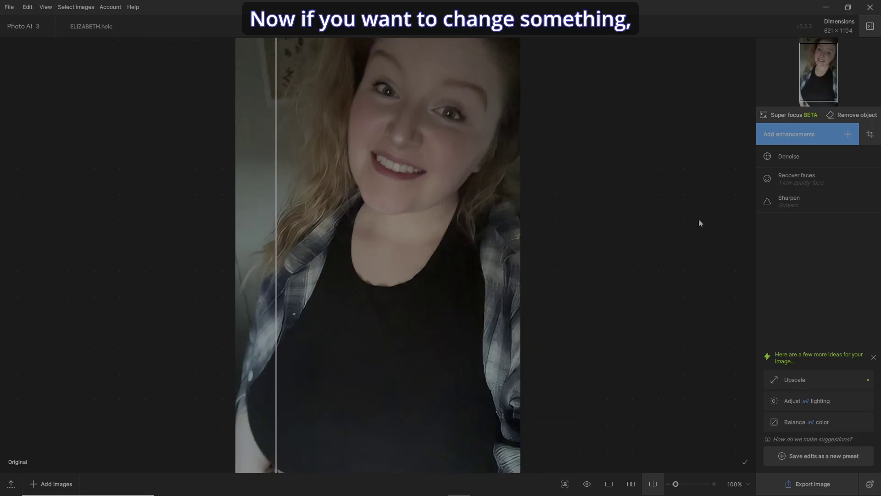
Edit the Sharpen selection, setting auto selection to Custom and the brush type to Object selection, and close the settings
{"action": "left_click", "coordinate": [797, 204]}
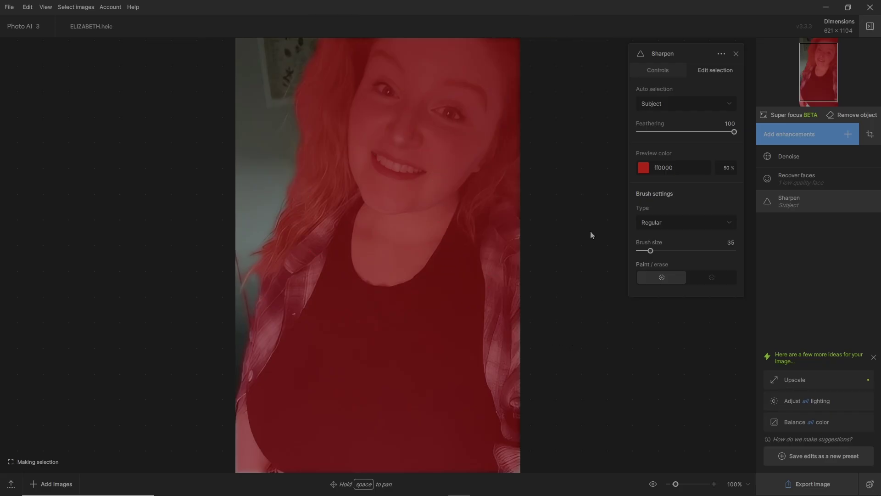
{"action": "left_click", "coordinate": [729, 105]}
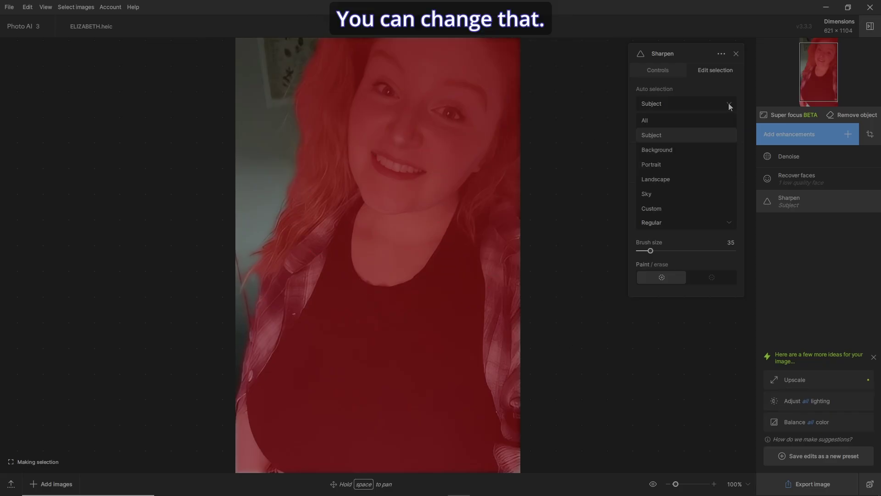
{"action": "left_click", "coordinate": [696, 208]}
{"action": "left_click", "coordinate": [700, 222]}
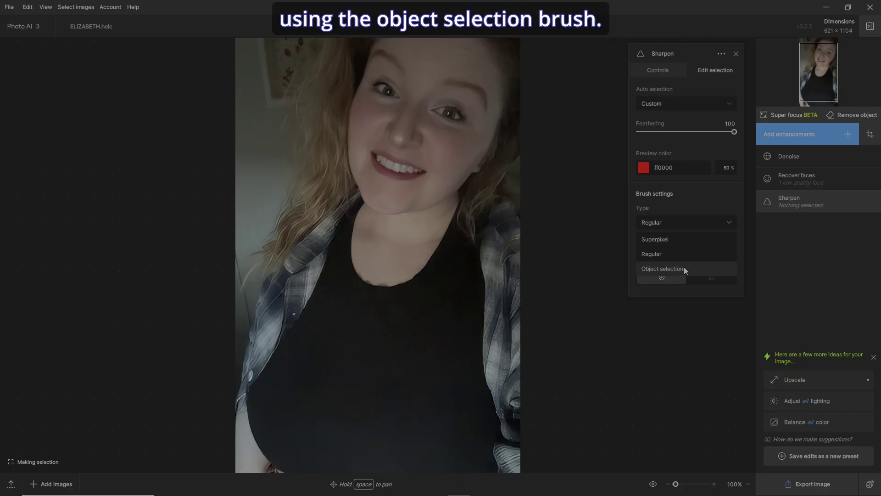
{"action": "left_click", "coordinate": [683, 270]}
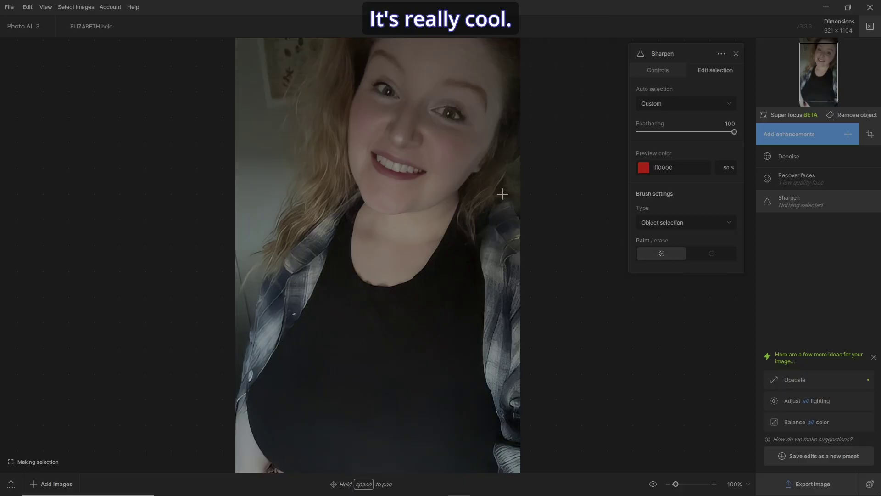
{"action": "left_click", "coordinate": [809, 205]}
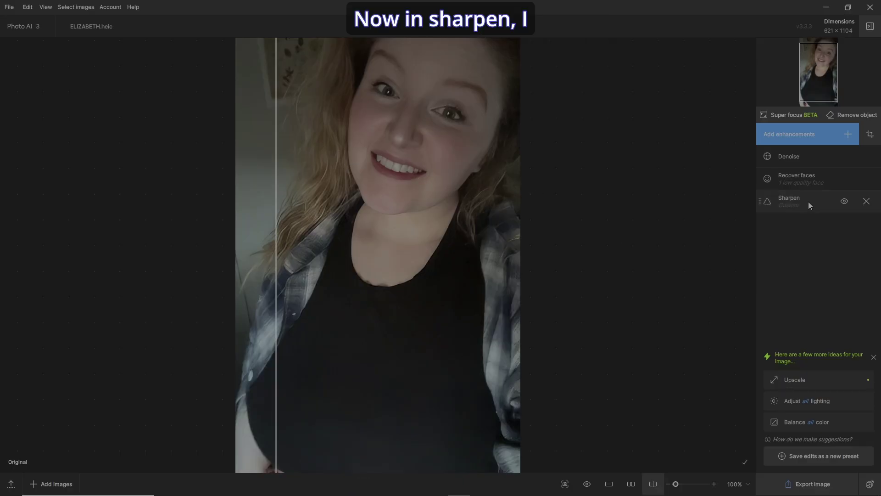
Reset the Sharpen mask with the Custom auto selection and add the hair on both sides using the Object selection brush
{"action": "left_click", "coordinate": [807, 202]}
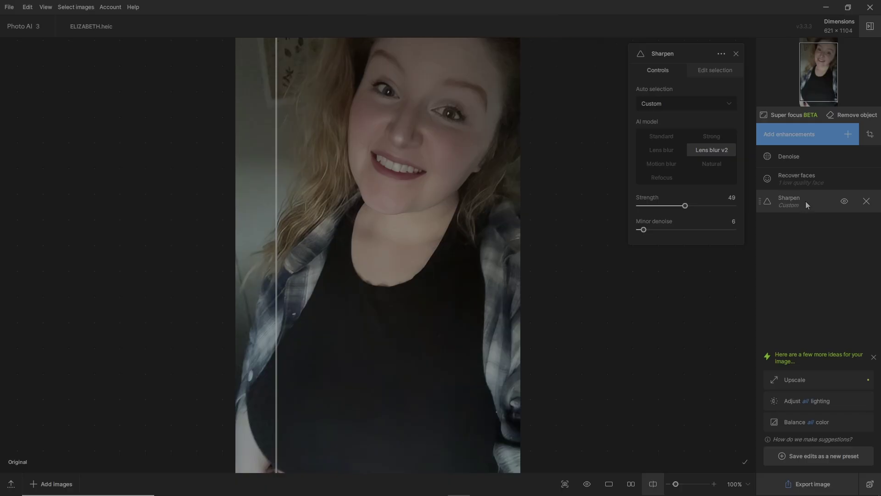
{"action": "left_click", "coordinate": [713, 71]}
{"action": "left_click", "coordinate": [671, 104]}
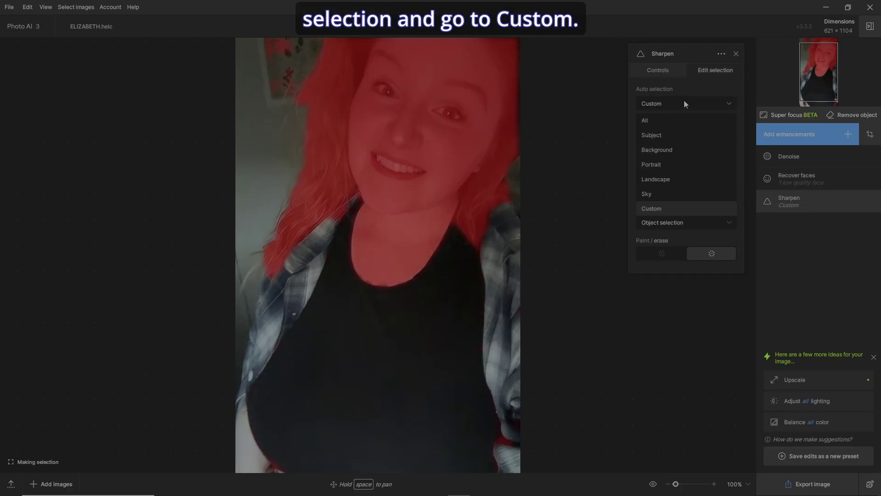
{"action": "left_click", "coordinate": [709, 208]}
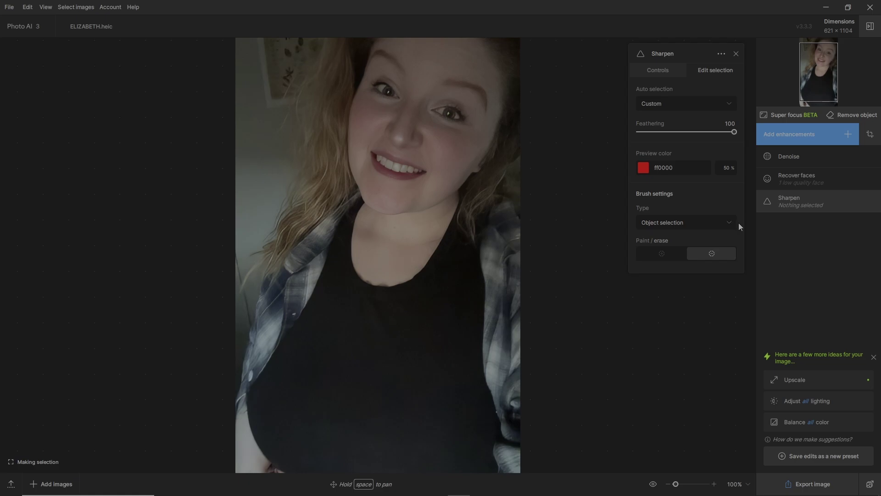
{"action": "left_click", "coordinate": [730, 223]}
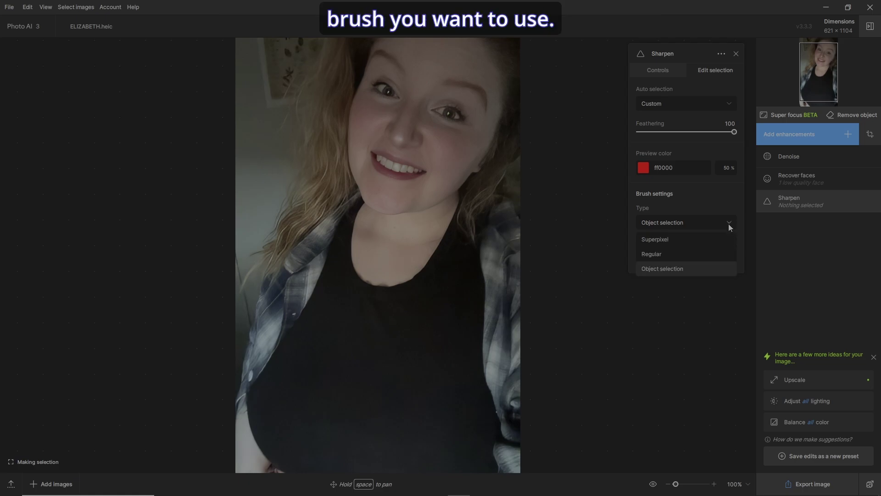
{"action": "left_click", "coordinate": [321, 172]}
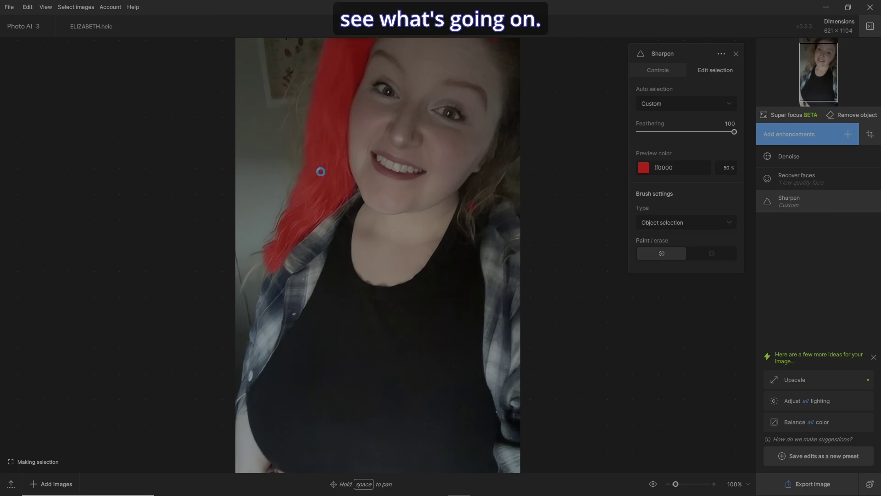
{"action": "left_click", "coordinate": [505, 155]}
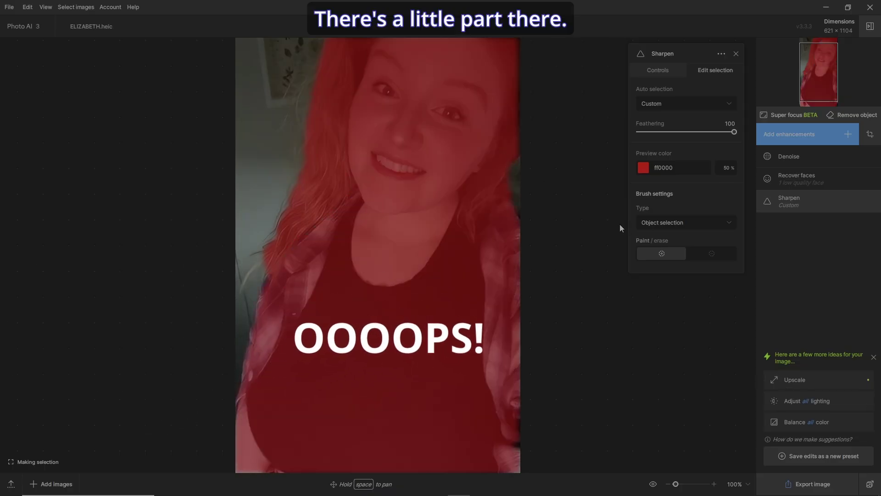
Erase the clothing, arms and face from the Sharpen selection with the Object selection brush
{"action": "left_click", "coordinate": [717, 258]}
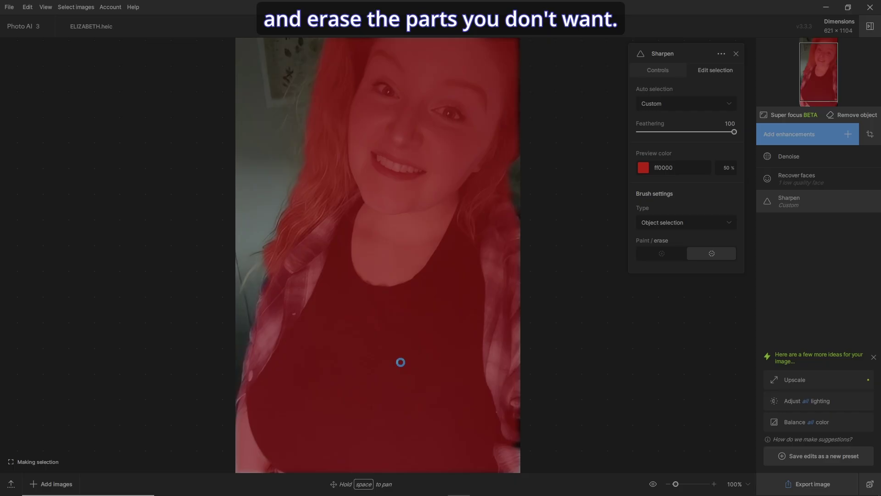
{"action": "left_click", "coordinate": [238, 446]}
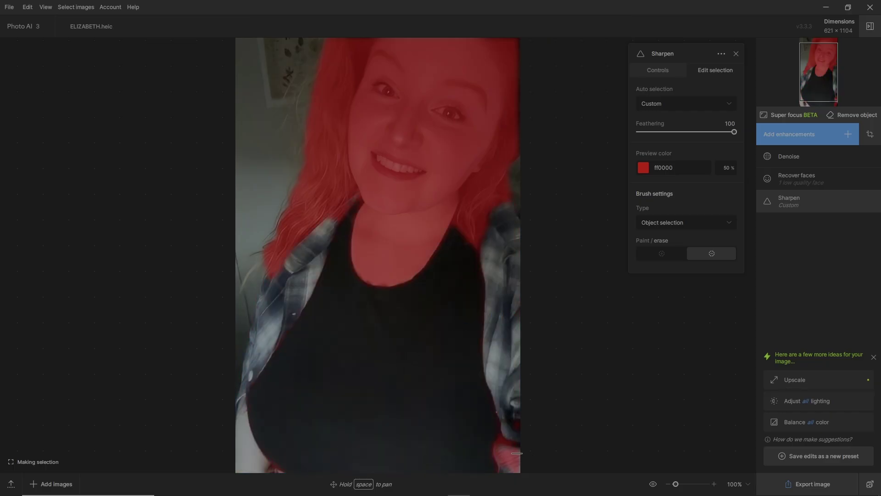
{"action": "left_click", "coordinate": [502, 429]}
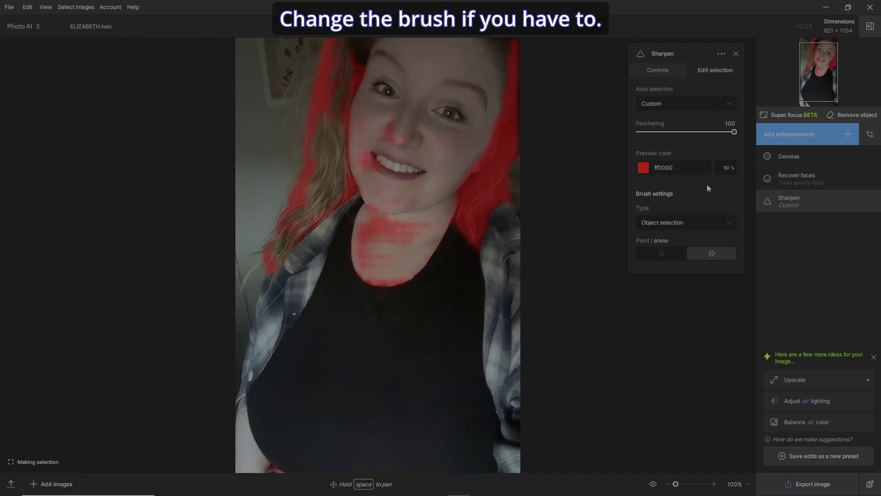
Switch to the Regular brush type and erase the remaining selected patches on the face and neck
{"action": "left_click", "coordinate": [737, 222]}
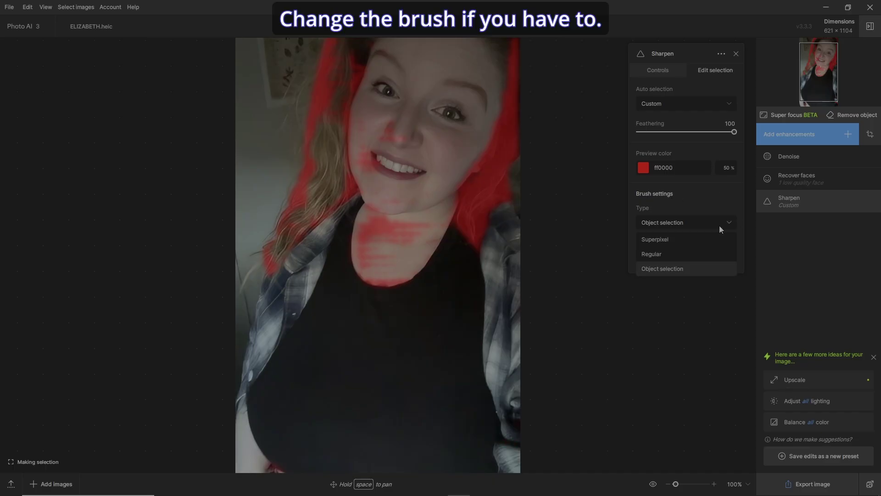
{"action": "left_click", "coordinate": [679, 251]}
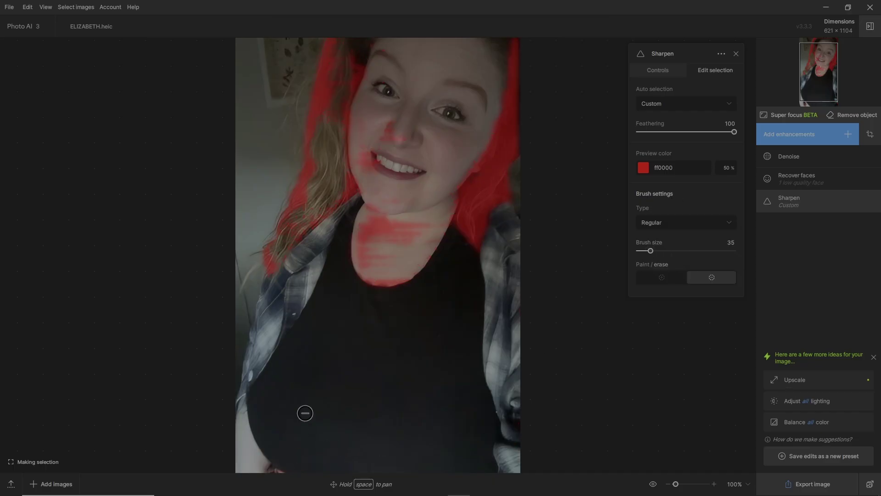
{"action": "mouse_move", "coordinate": [305, 413]}
{"action": "left_mouse_down"}
{"action": "mouse_move", "coordinate": [389, 263]}
{"action": "mouse_move", "coordinate": [384, 249]}
{"action": "mouse_move", "coordinate": [340, 268]}
{"action": "mouse_move", "coordinate": [384, 195]}
{"action": "mouse_move", "coordinate": [381, 251]}
{"action": "mouse_move", "coordinate": [395, 263]}
{"action": "mouse_move", "coordinate": [417, 263]}
{"action": "mouse_move", "coordinate": [401, 124]}
{"action": "mouse_move", "coordinate": [364, 143]}
{"action": "left_mouse_up"}
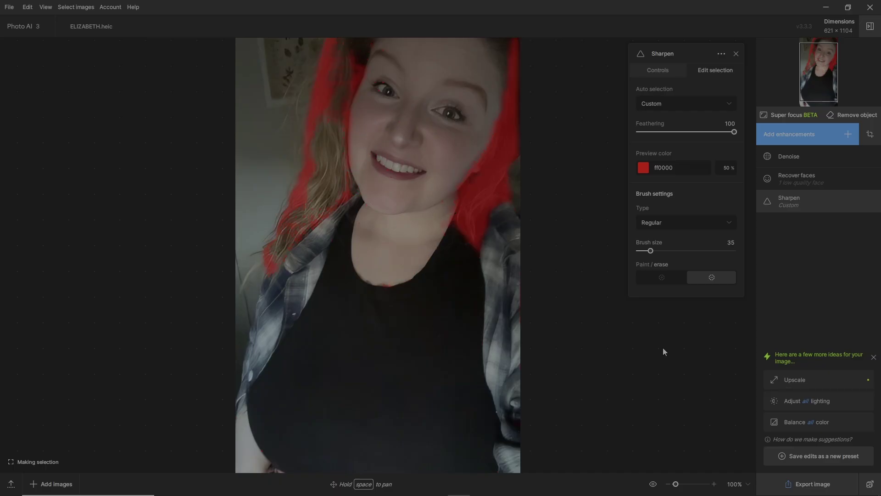
Paint the missing hair areas into the Sharpen selection and erase the stray spots around the neck
{"action": "left_click", "coordinate": [661, 277]}
{"action": "mouse_move", "coordinate": [276, 202]}
{"action": "left_mouse_down"}
{"action": "mouse_move", "coordinate": [311, 190]}
{"action": "mouse_move", "coordinate": [274, 255]}
{"action": "mouse_move", "coordinate": [338, 161]}
{"action": "mouse_move", "coordinate": [348, 77]}
{"action": "left_mouse_up"}
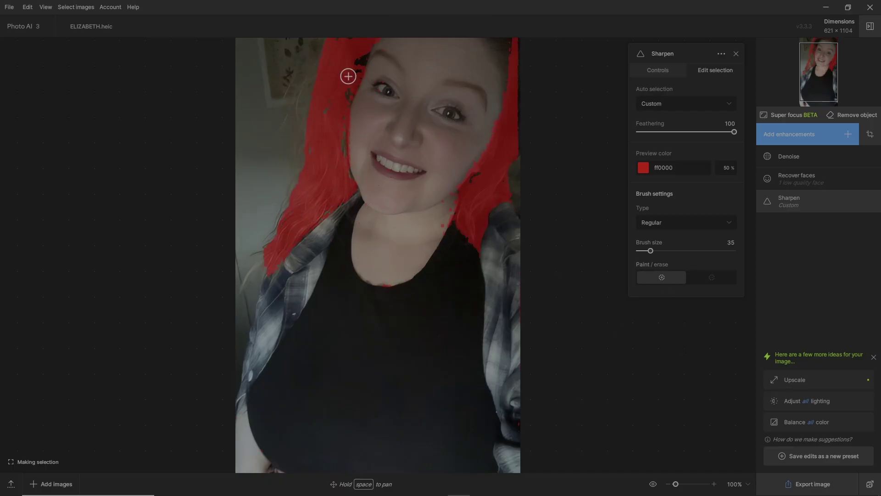
{"action": "key", "text": "alt"}
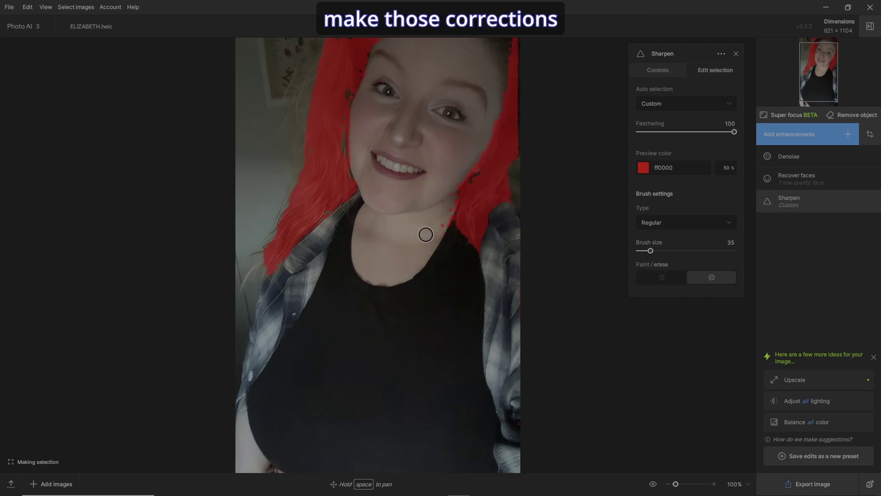
{"action": "mouse_move", "coordinate": [426, 234]}
{"action": "left_mouse_down"}
{"action": "mouse_move", "coordinate": [448, 221]}
{"action": "mouse_move", "coordinate": [419, 197]}
{"action": "left_mouse_up"}
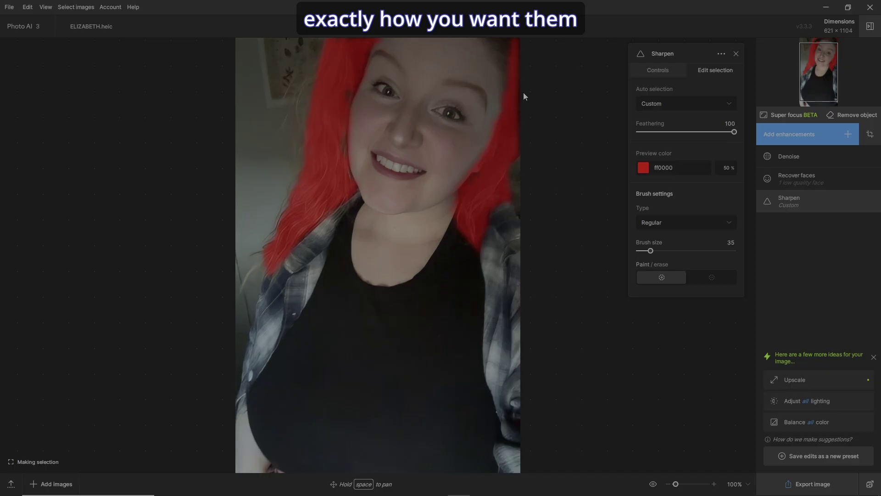
Paint the remaining hair on both sides of the face into the Sharpen selection and reveal the sharpened result across the photo
{"action": "mouse_move", "coordinate": [509, 63]}
{"action": "left_mouse_down"}
{"action": "mouse_move", "coordinate": [496, 39]}
{"action": "mouse_move", "coordinate": [515, 69]}
{"action": "left_mouse_up"}
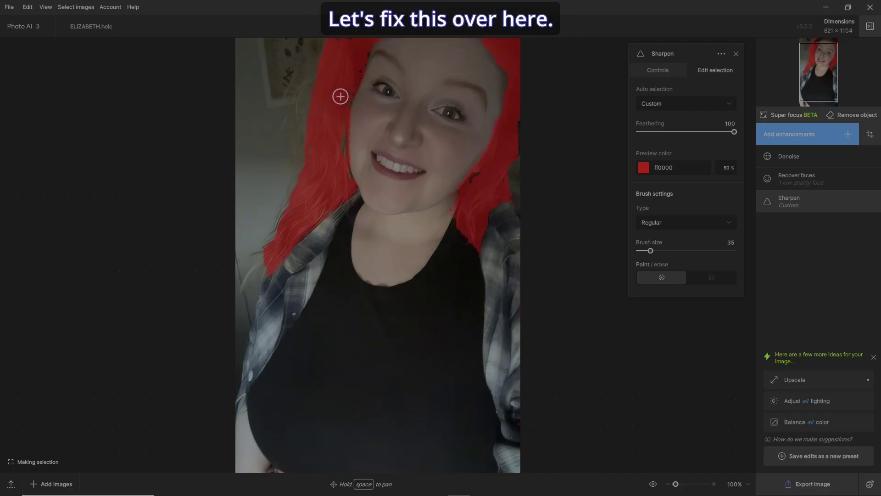
{"action": "left_click_drag", "start_coordinate": [339, 95], "coordinate": [332, 176]}
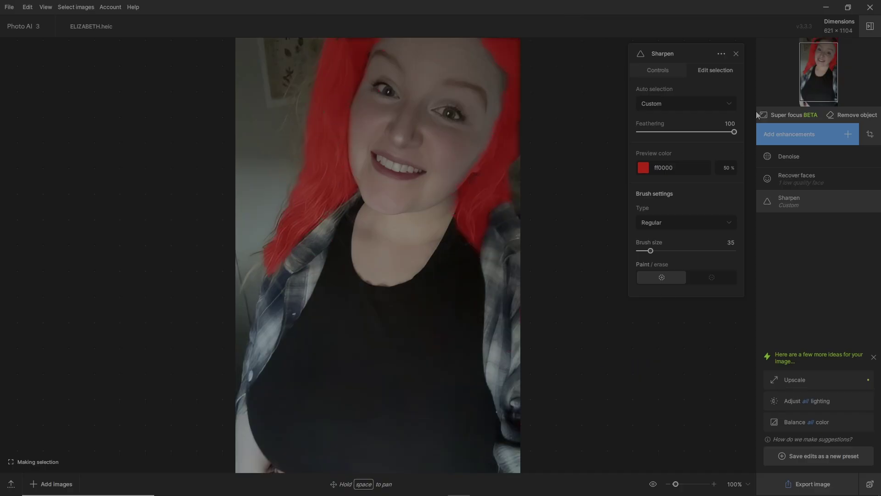
{"action": "left_click", "coordinate": [674, 70]}
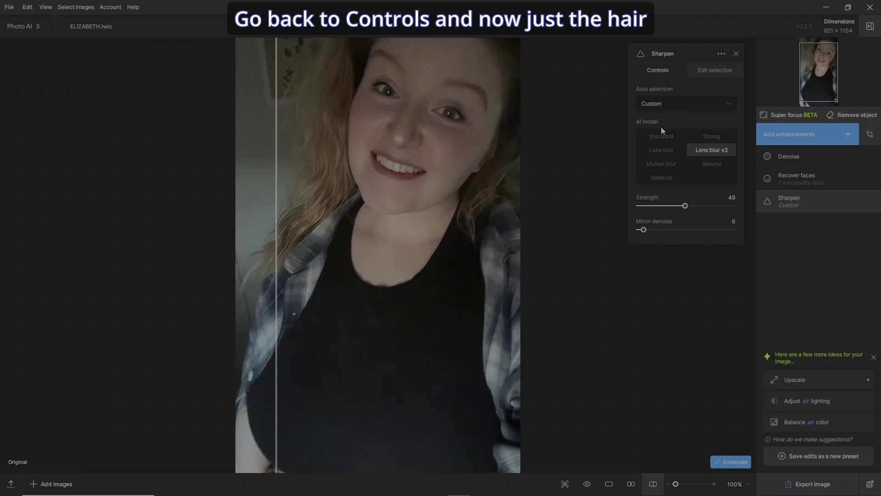
{"action": "left_click_drag", "start_coordinate": [278, 314], "coordinate": [238, 333]}
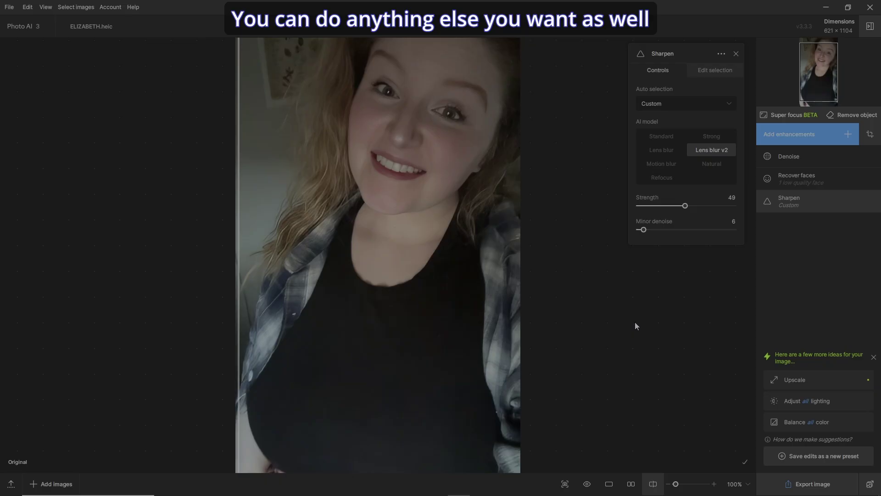
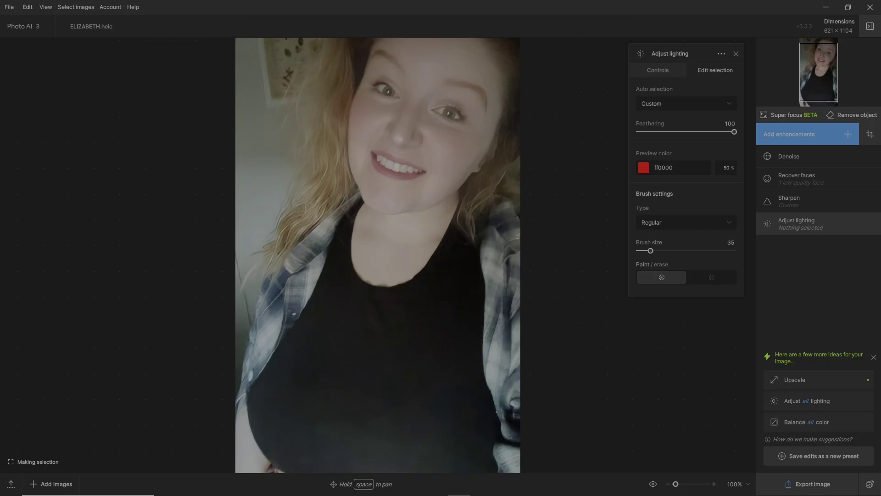
Enlarge the Regular brush to size 80 and paint the whole face into the Adjust lighting selection
{"action": "key", "text": "bracketright"}
{"action": "key", "text": "bracketright"}
{"action": "key", "text": "bracketright"}
{"action": "key", "text": "bracketright"}
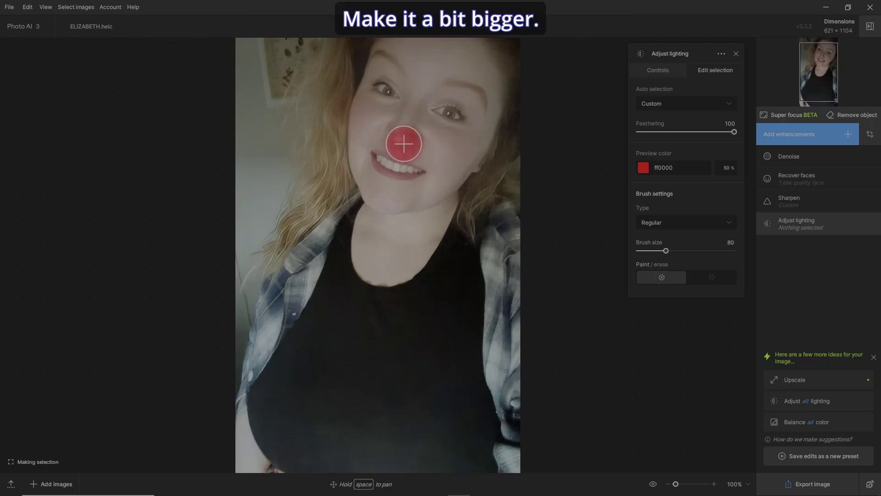
{"action": "mouse_move", "coordinate": [378, 182]}
{"action": "left_mouse_down"}
{"action": "mouse_move", "coordinate": [369, 162]}
{"action": "mouse_move", "coordinate": [374, 104]}
{"action": "mouse_move", "coordinate": [367, 125]}
{"action": "mouse_move", "coordinate": [376, 85]}
{"action": "mouse_move", "coordinate": [396, 55]}
{"action": "mouse_move", "coordinate": [385, 48]}
{"action": "mouse_move", "coordinate": [453, 46]}
{"action": "mouse_move", "coordinate": [474, 58]}
{"action": "mouse_move", "coordinate": [483, 93]}
{"action": "mouse_move", "coordinate": [460, 158]}
{"action": "mouse_move", "coordinate": [407, 195]}
{"action": "mouse_move", "coordinate": [378, 194]}
{"action": "mouse_move", "coordinate": [444, 180]}
{"action": "mouse_move", "coordinate": [481, 110]}
{"action": "mouse_move", "coordinate": [470, 146]}
{"action": "mouse_move", "coordinate": [424, 151]}
{"action": "mouse_move", "coordinate": [418, 118]}
{"action": "mouse_move", "coordinate": [398, 108]}
{"action": "mouse_move", "coordinate": [476, 89]}
{"action": "mouse_move", "coordinate": [374, 163]}
{"action": "left_mouse_up"}
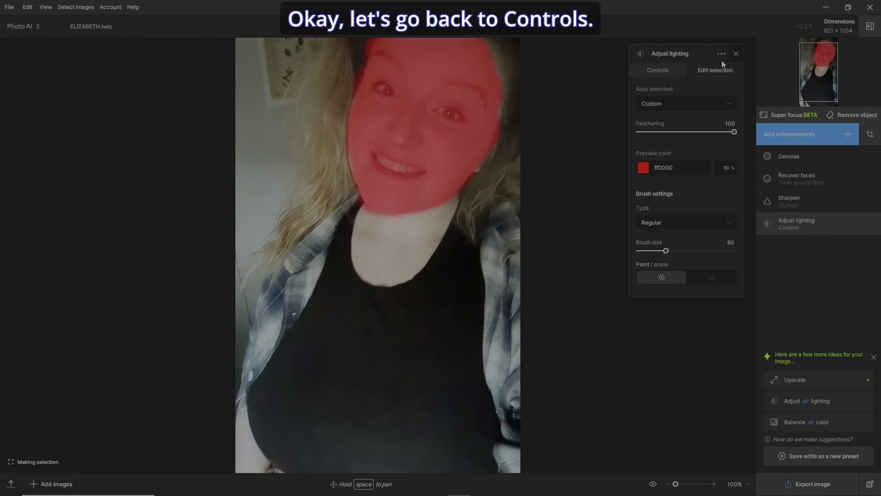
{"action": "left_click", "coordinate": [654, 72]}
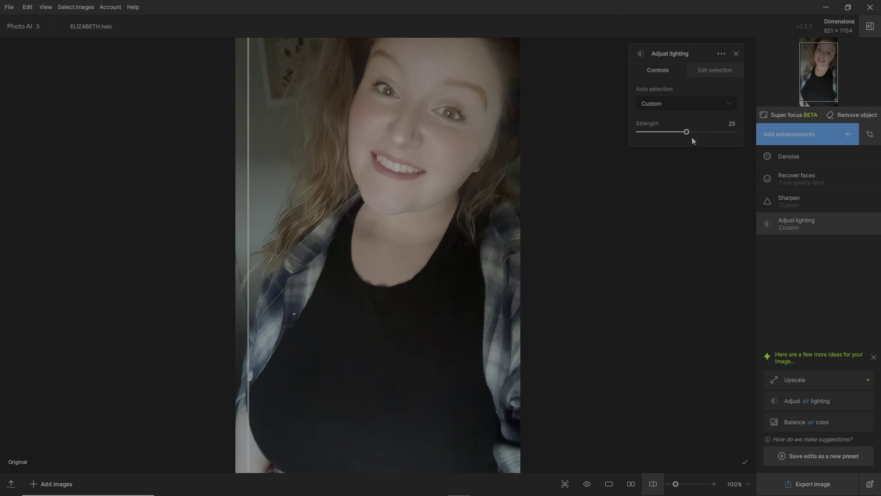
Set the face's Adjust lighting strength to 11, checking the face up close, and close the enhancement's settings
{"action": "left_click_drag", "start_coordinate": [687, 132], "coordinate": [640, 148]}
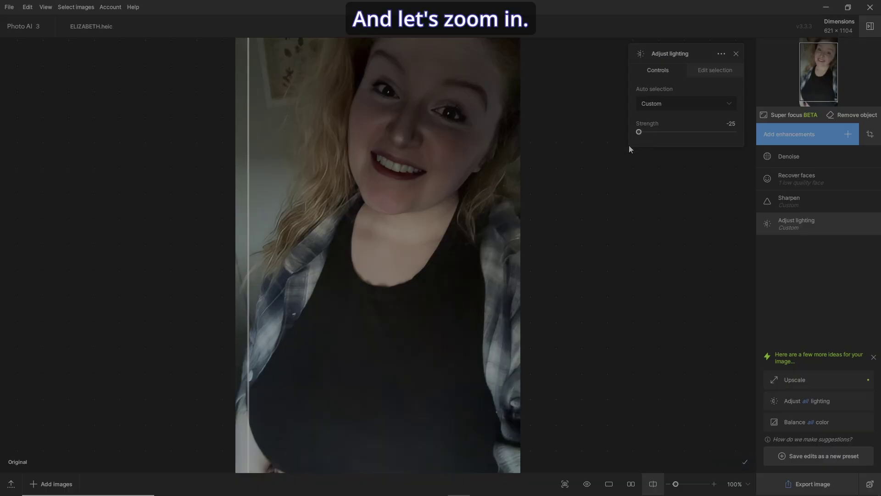
{"action": "key", "text": "ctrl+plus"}
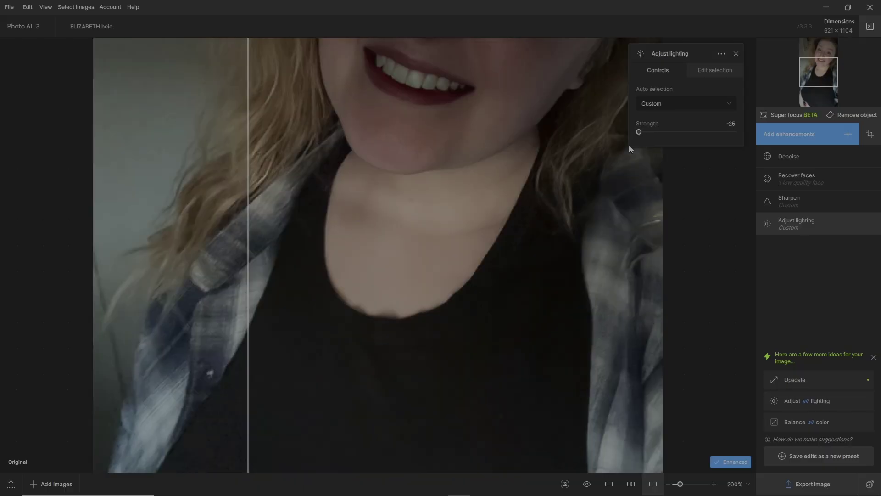
{"action": "left_click_drag", "start_coordinate": [488, 245], "coordinate": [456, 425]}
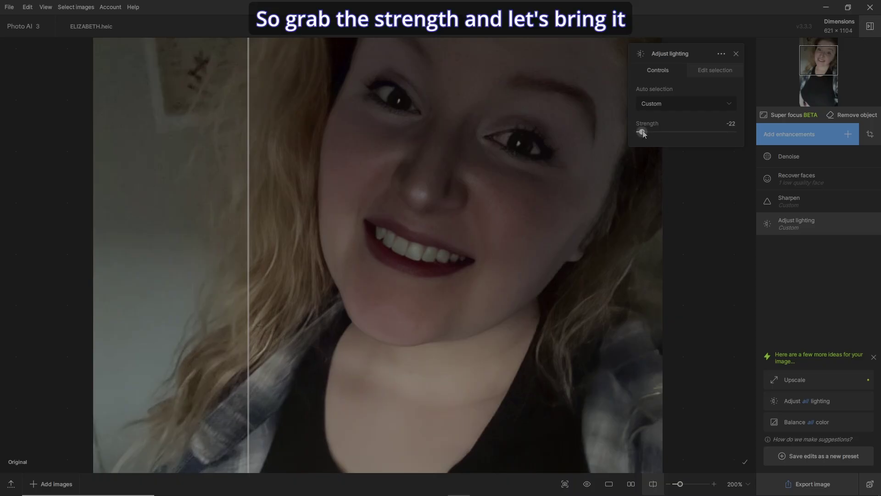
{"action": "left_click_drag", "start_coordinate": [647, 132], "coordinate": [657, 136]}
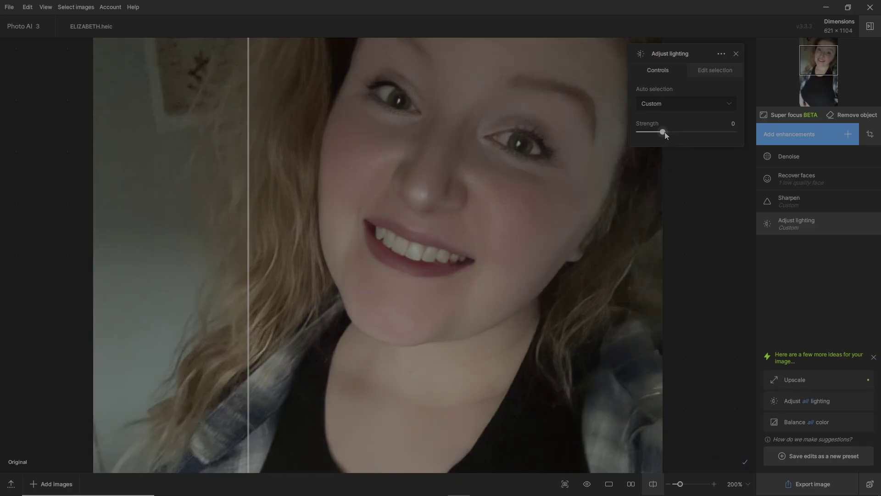
{"action": "left_click_drag", "start_coordinate": [664, 133], "coordinate": [668, 135]}
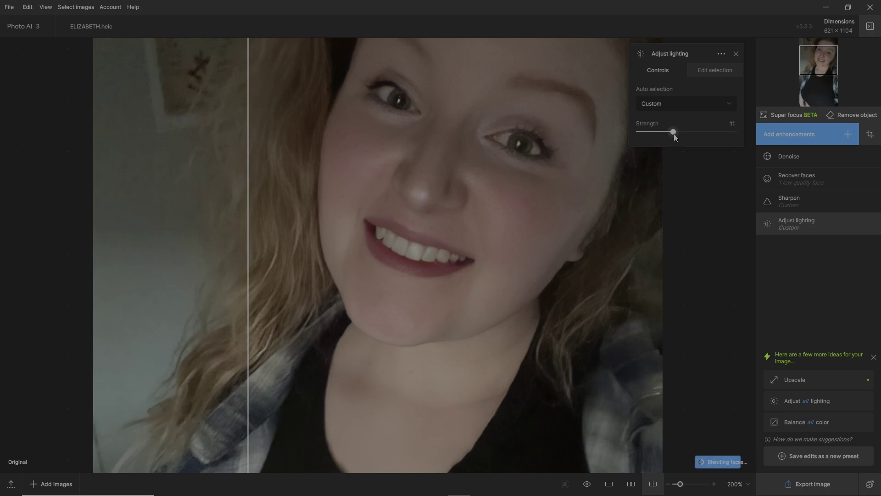
{"action": "scroll", "coordinate": [703, 198], "scroll_direction": "down", "scroll_amount": 3}
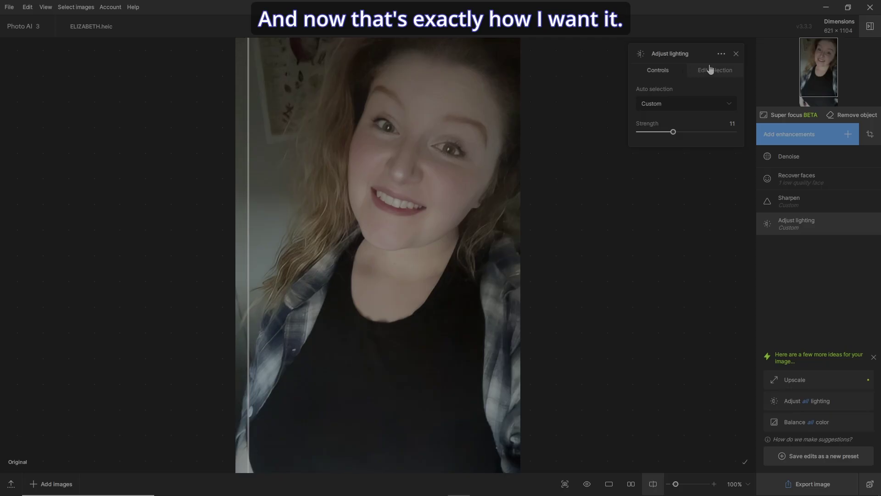
{"action": "left_click", "coordinate": [736, 54]}
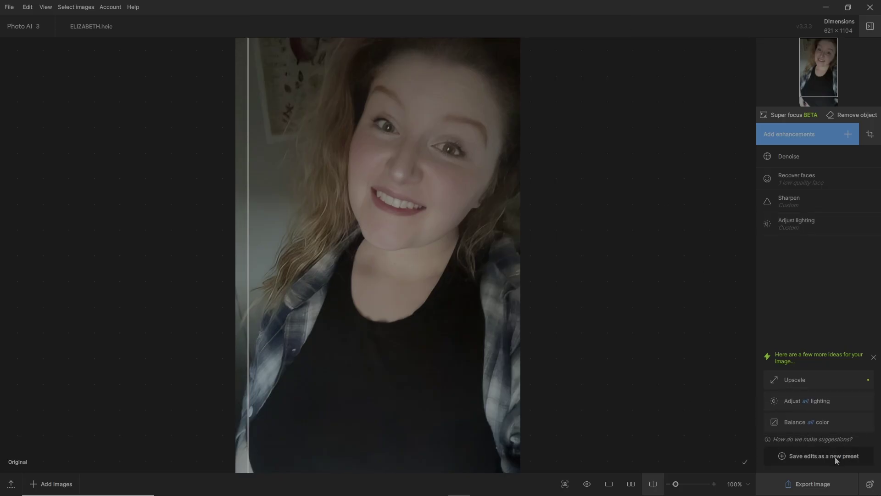
Save the current edits as a new preset named "SELFIE with Lighting"
{"action": "left_click", "coordinate": [829, 456]}
{"action": "type", "text": "SE"}
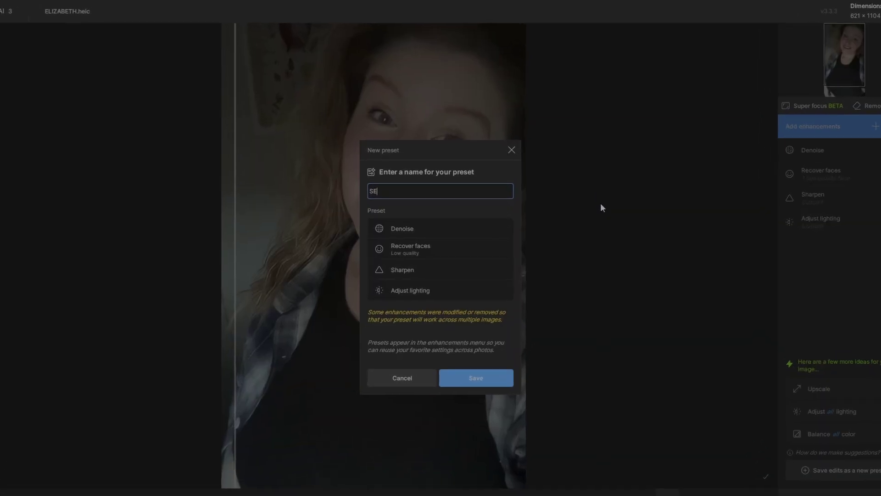
{"action": "type", "text": "LFIE with"}
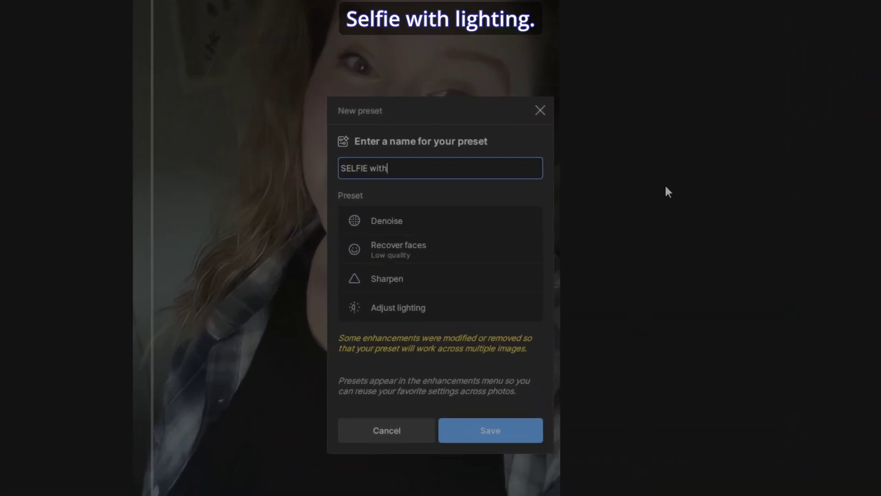
{"action": "type", "text": " Lighting"}
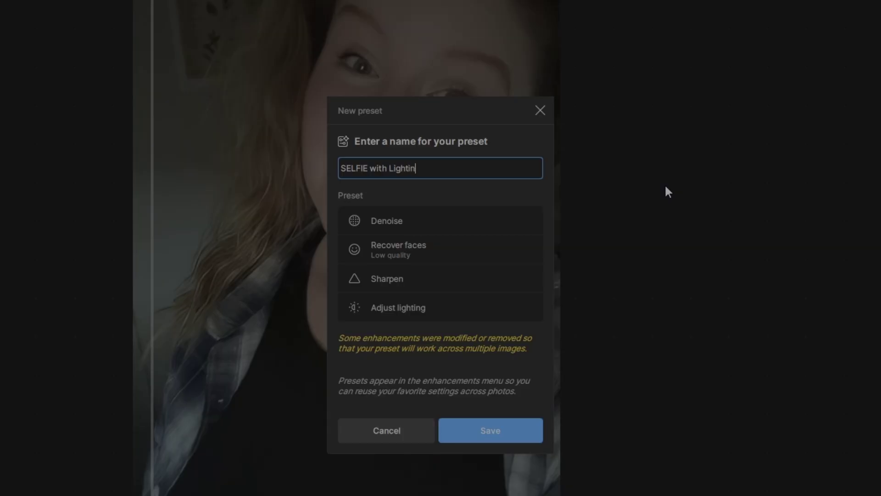
{"action": "left_click", "coordinate": [498, 436]}
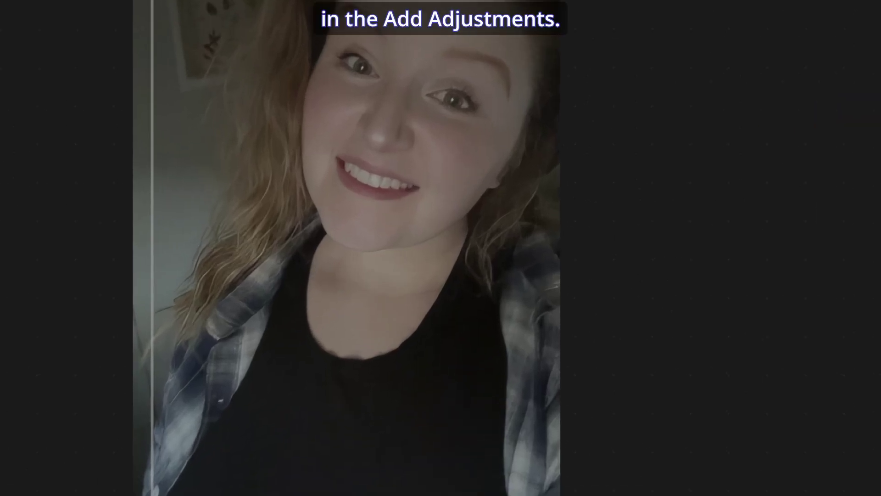
Check the saved presets among the available enhancements and hide the image suggestions
{"action": "left_click", "coordinate": [790, 134]}
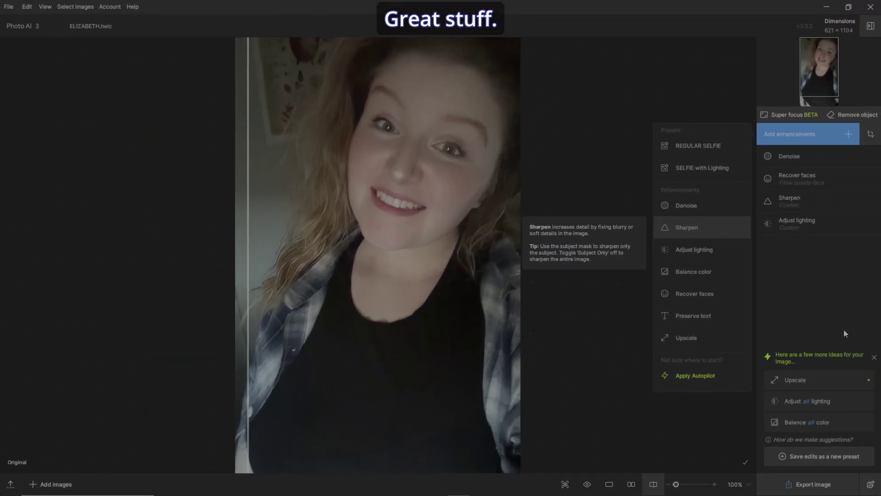
{"action": "left_click", "coordinate": [844, 317]}
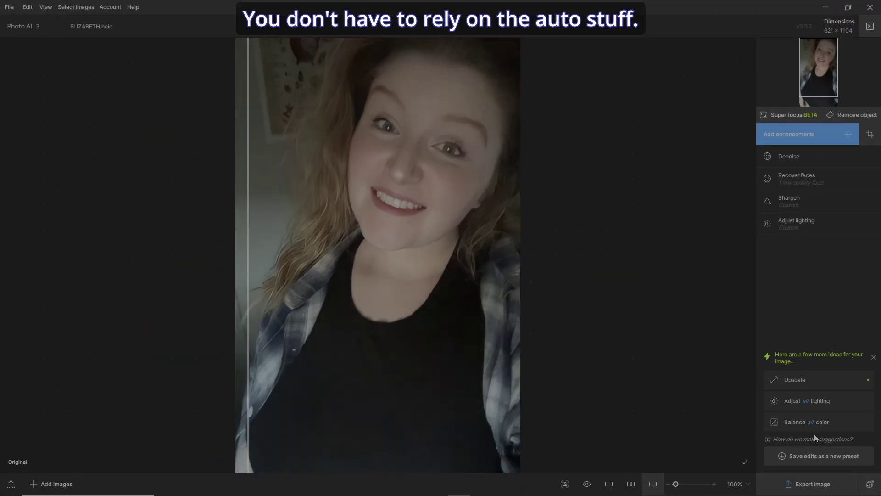
{"action": "left_click", "coordinate": [874, 358]}
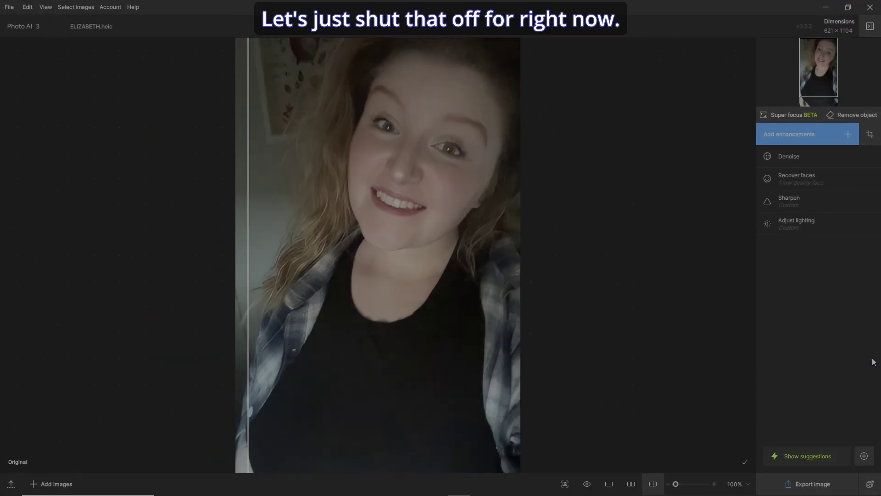